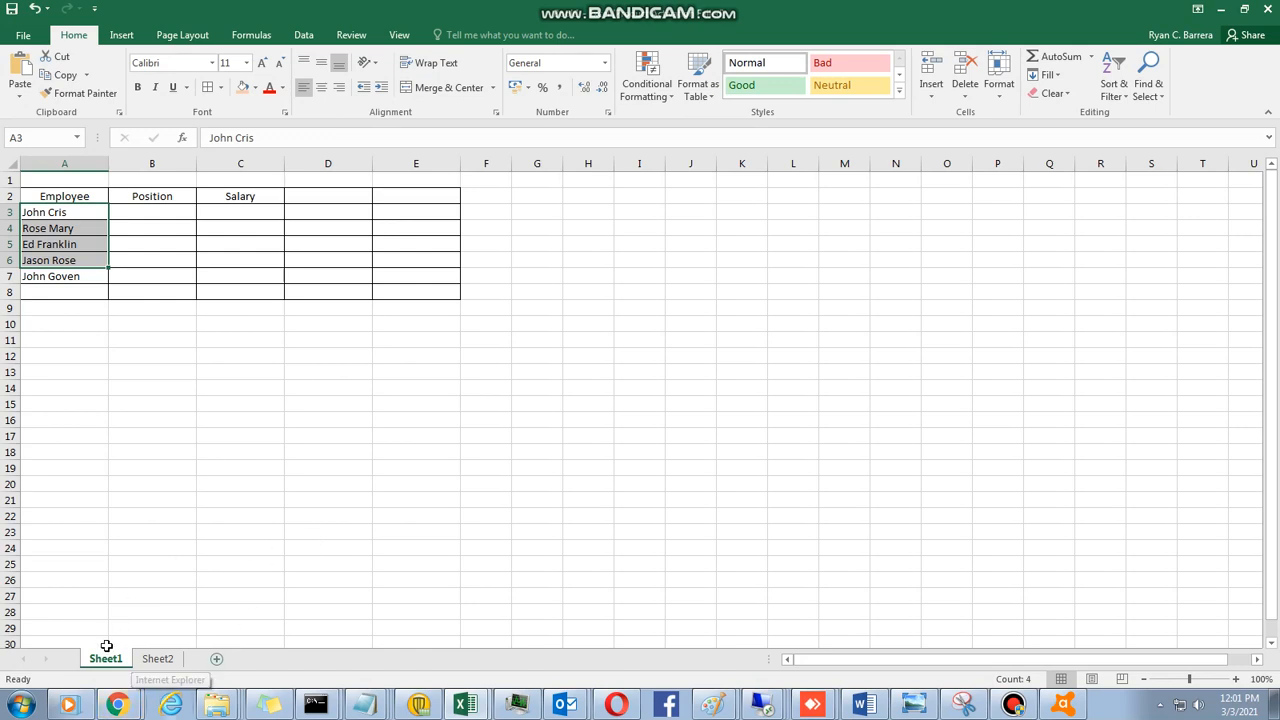
Step: Examine the employee table on Sheet1 and the position and salary list on Sheet2
click(159, 660)
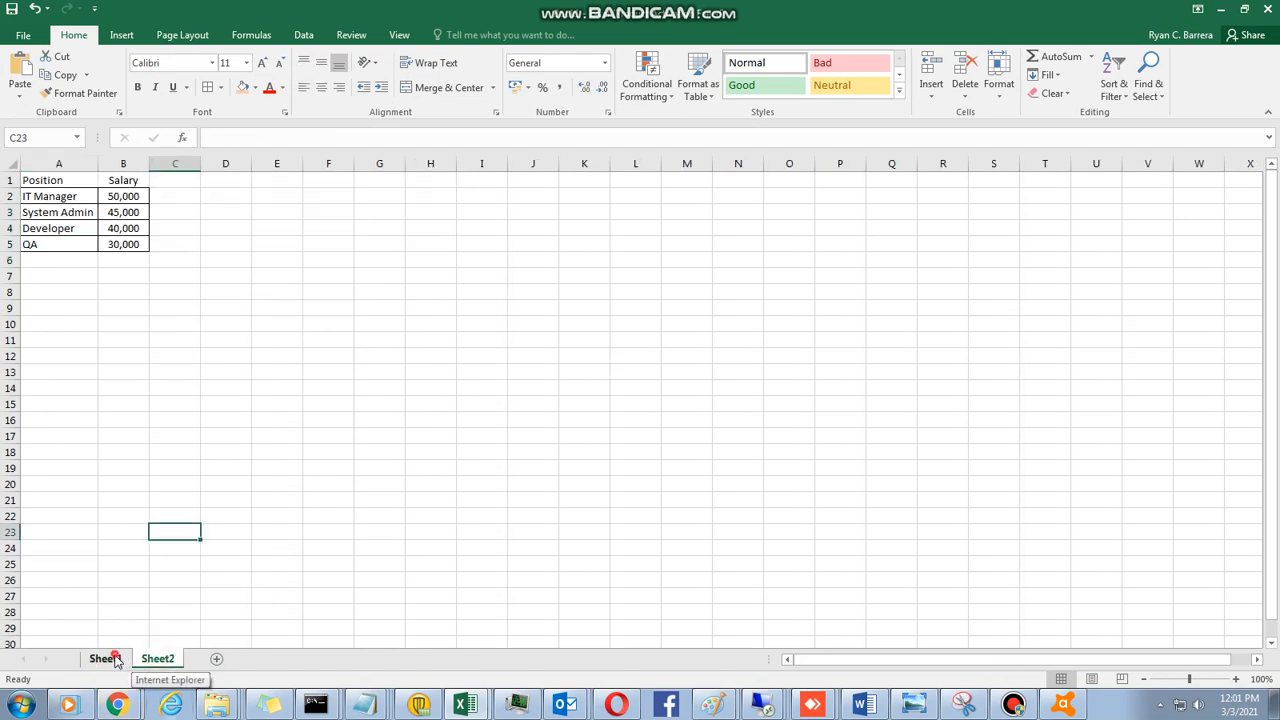
click(114, 659)
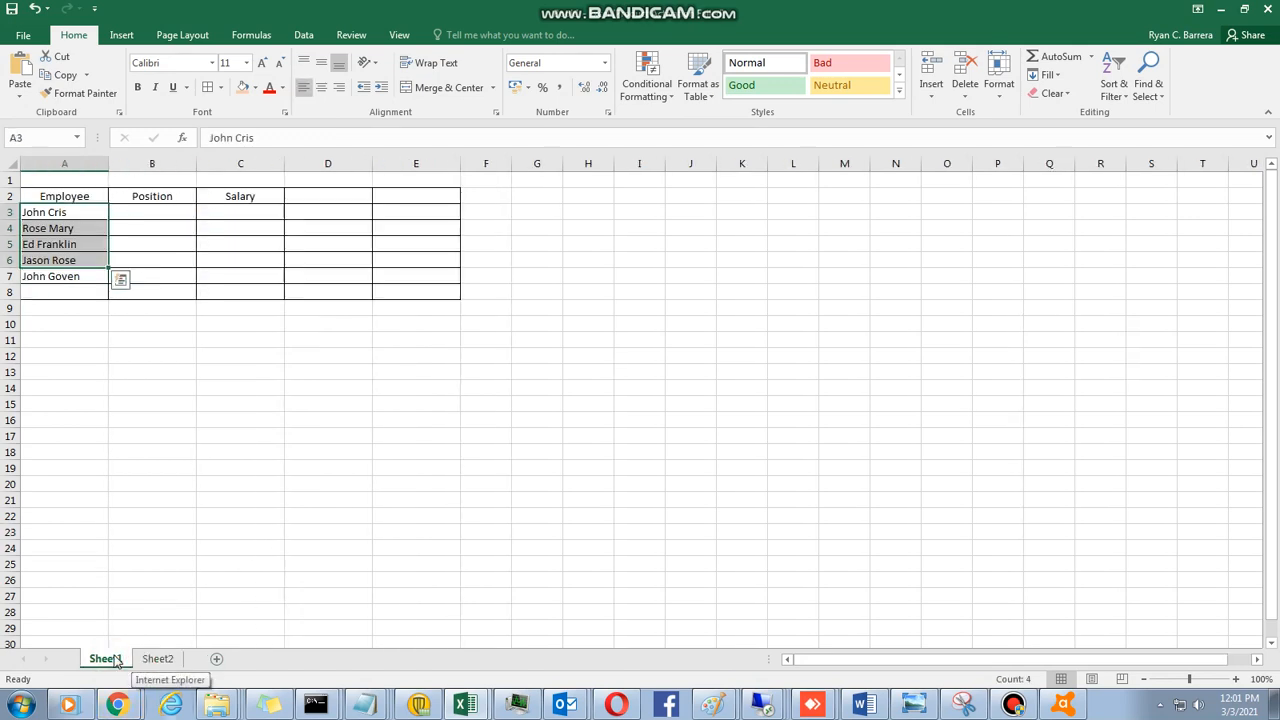
click(204, 336)
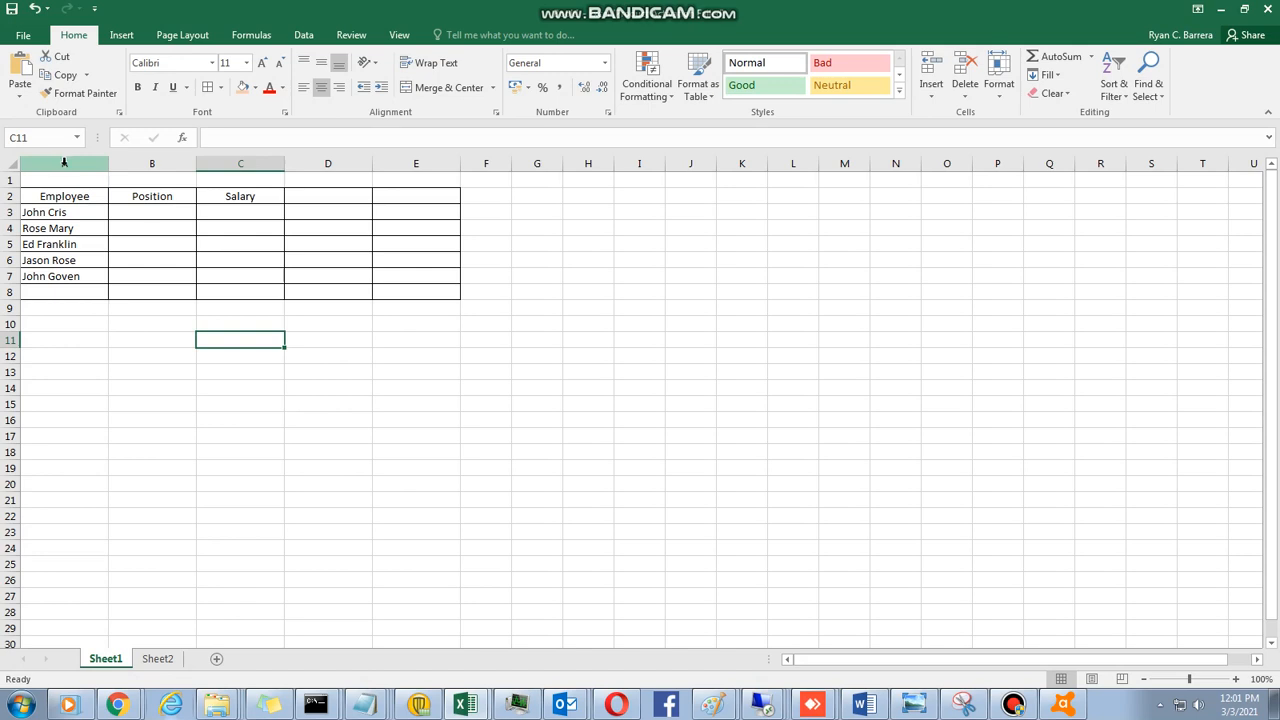
click(62, 162)
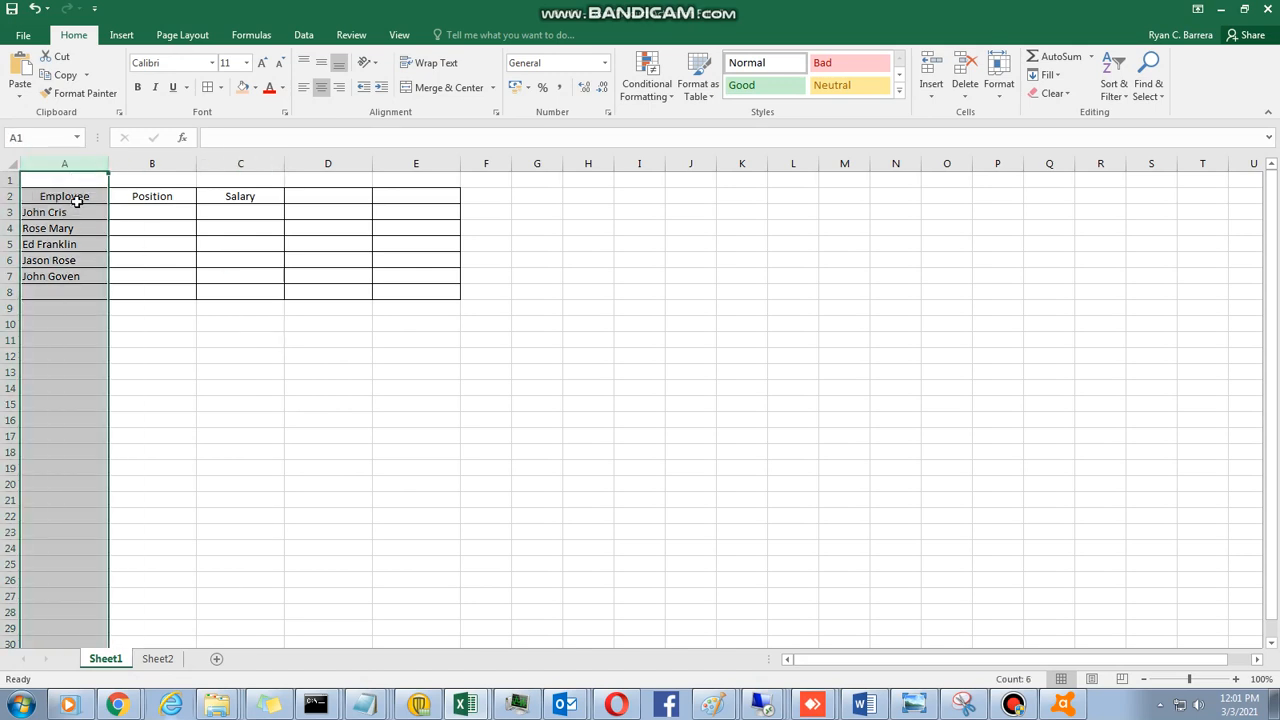
click(156, 162)
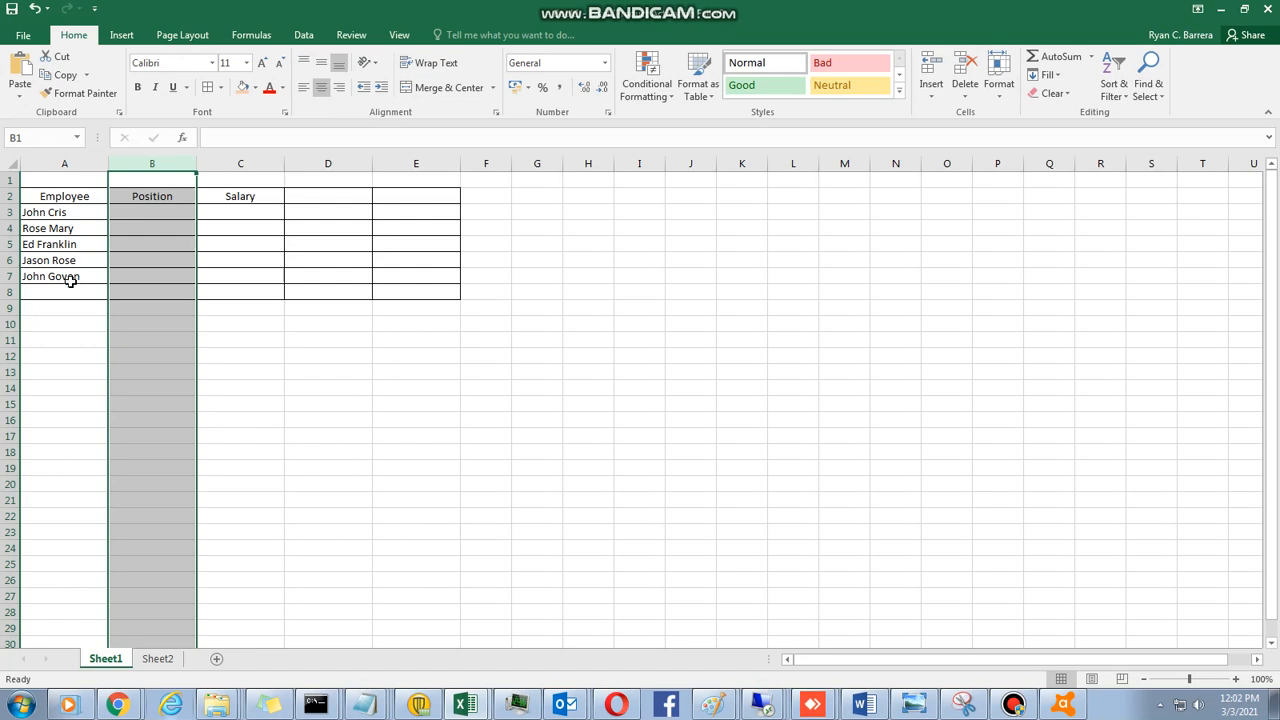
click(170, 224)
click(166, 212)
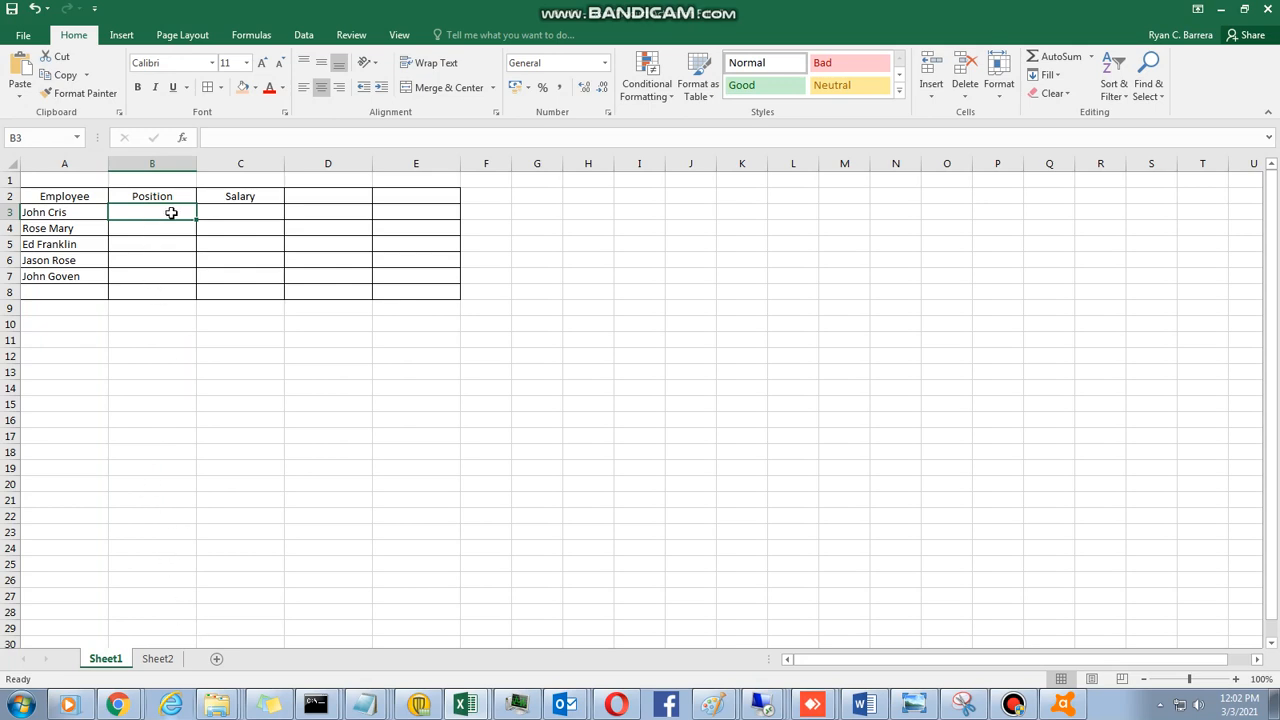
click(157, 659)
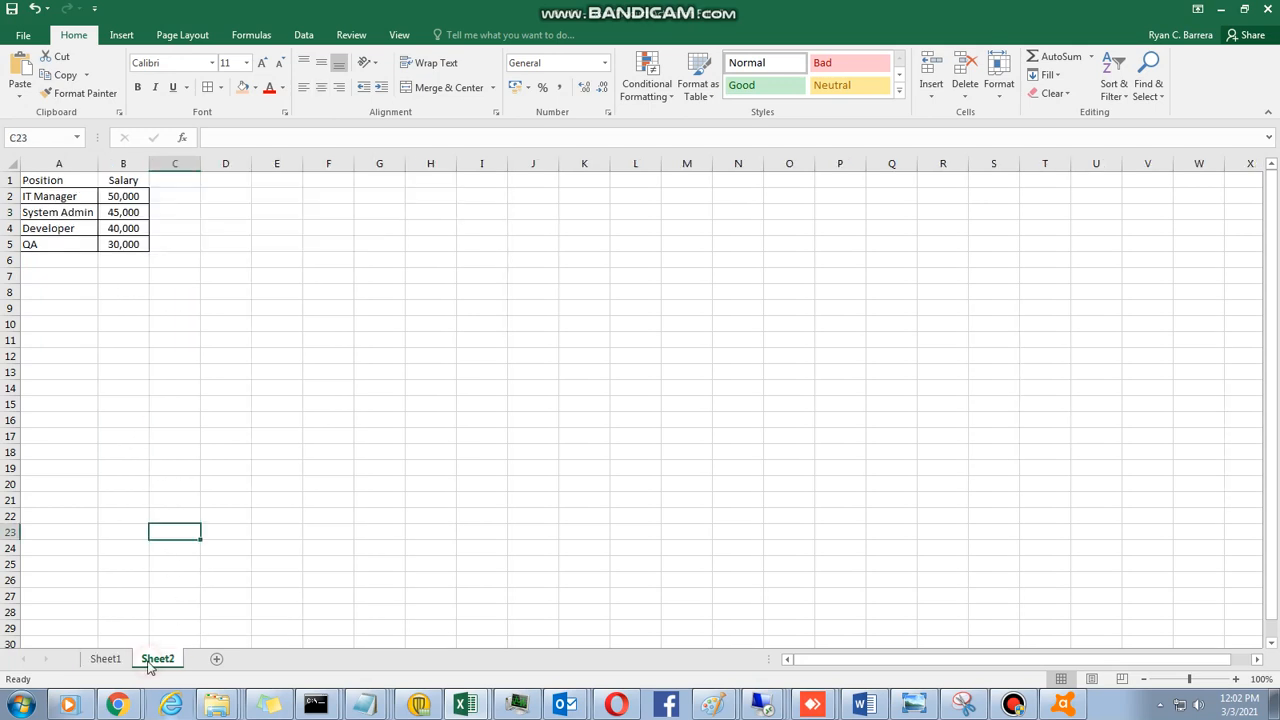
click(105, 659)
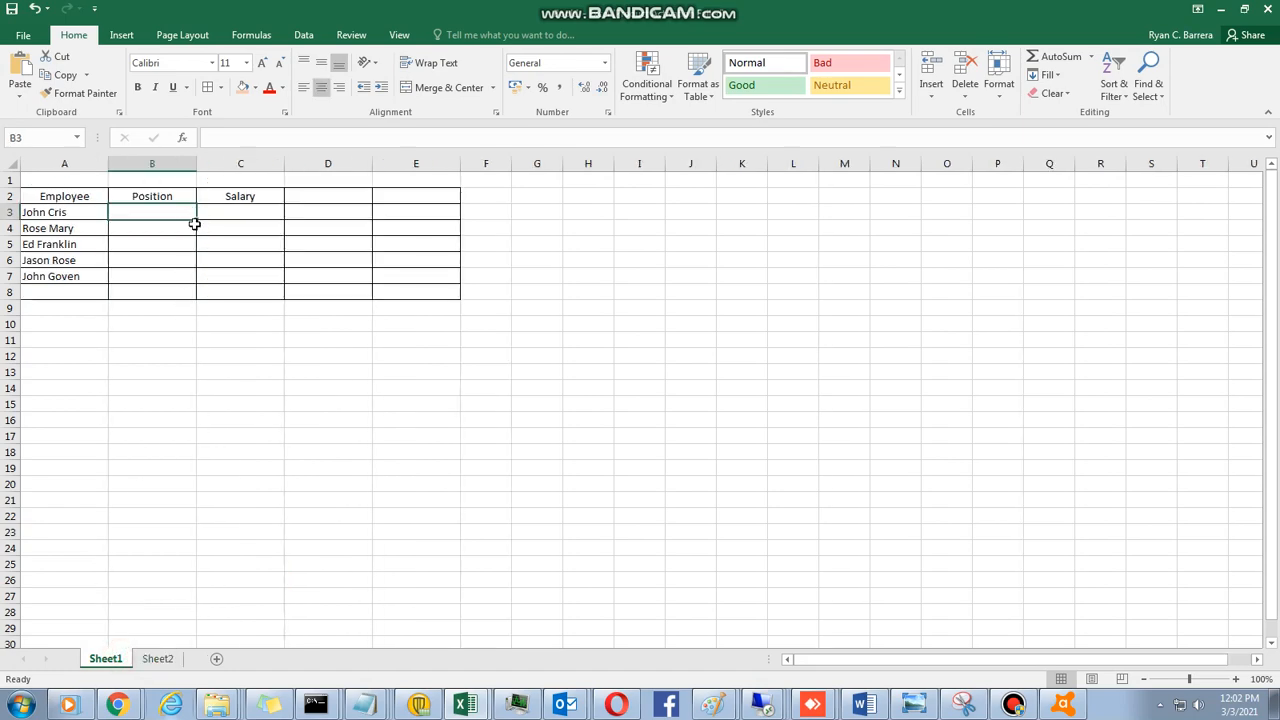
click(160, 659)
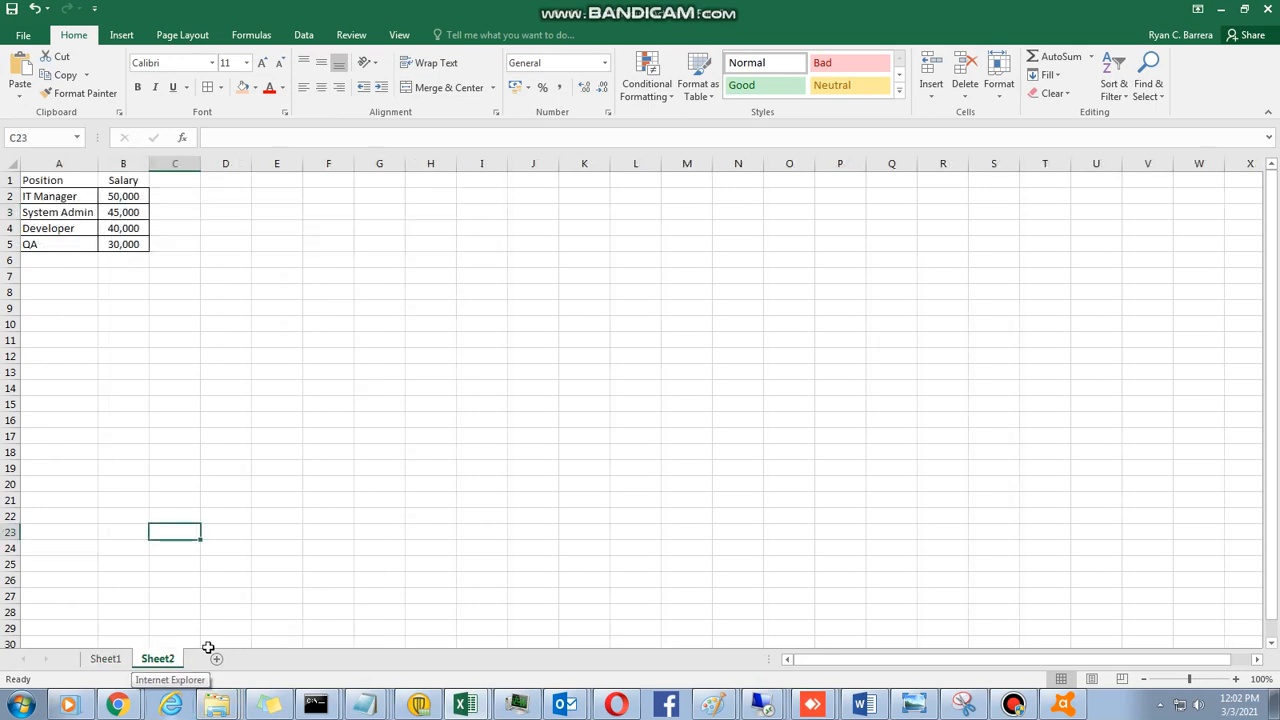
click(209, 440)
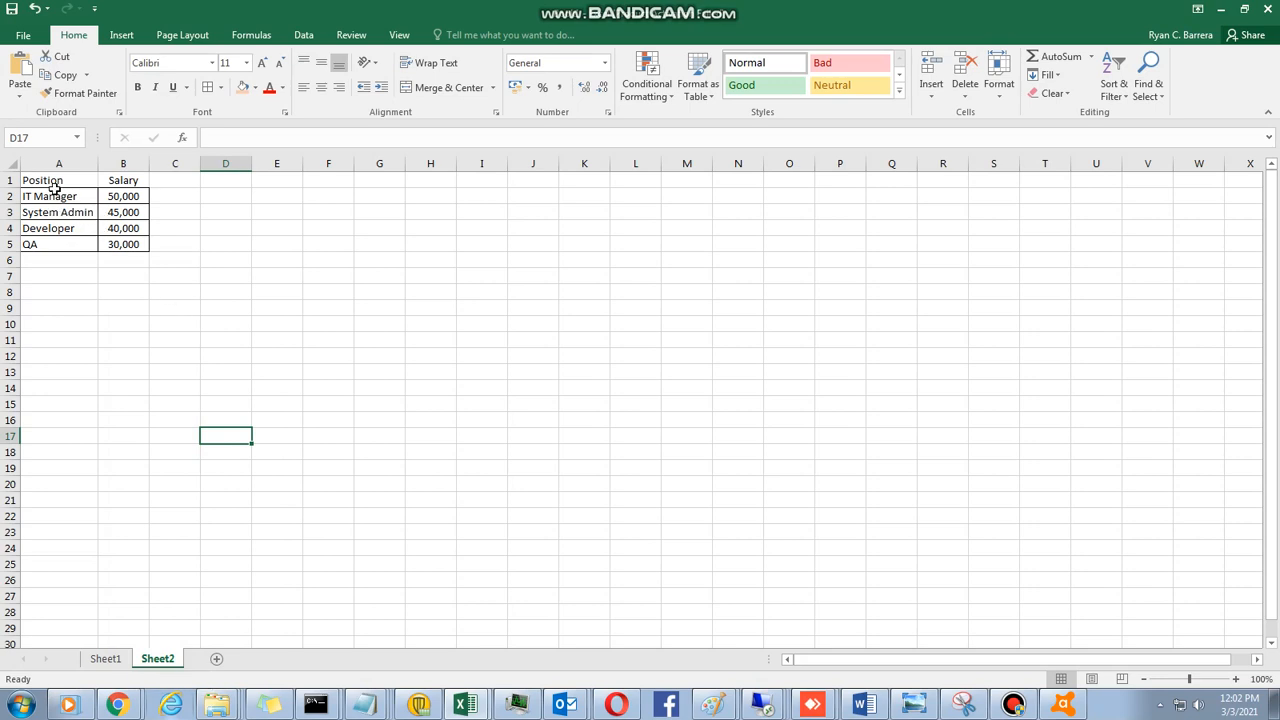
click(56, 246)
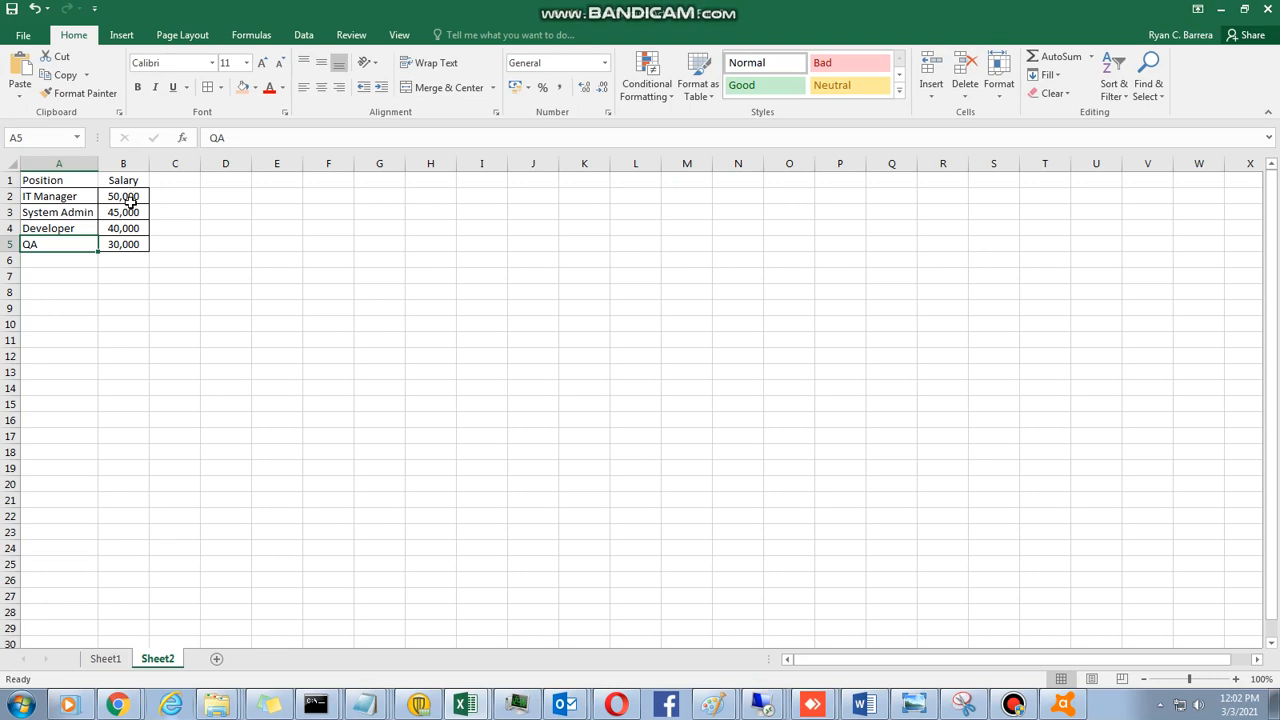
click(72, 318)
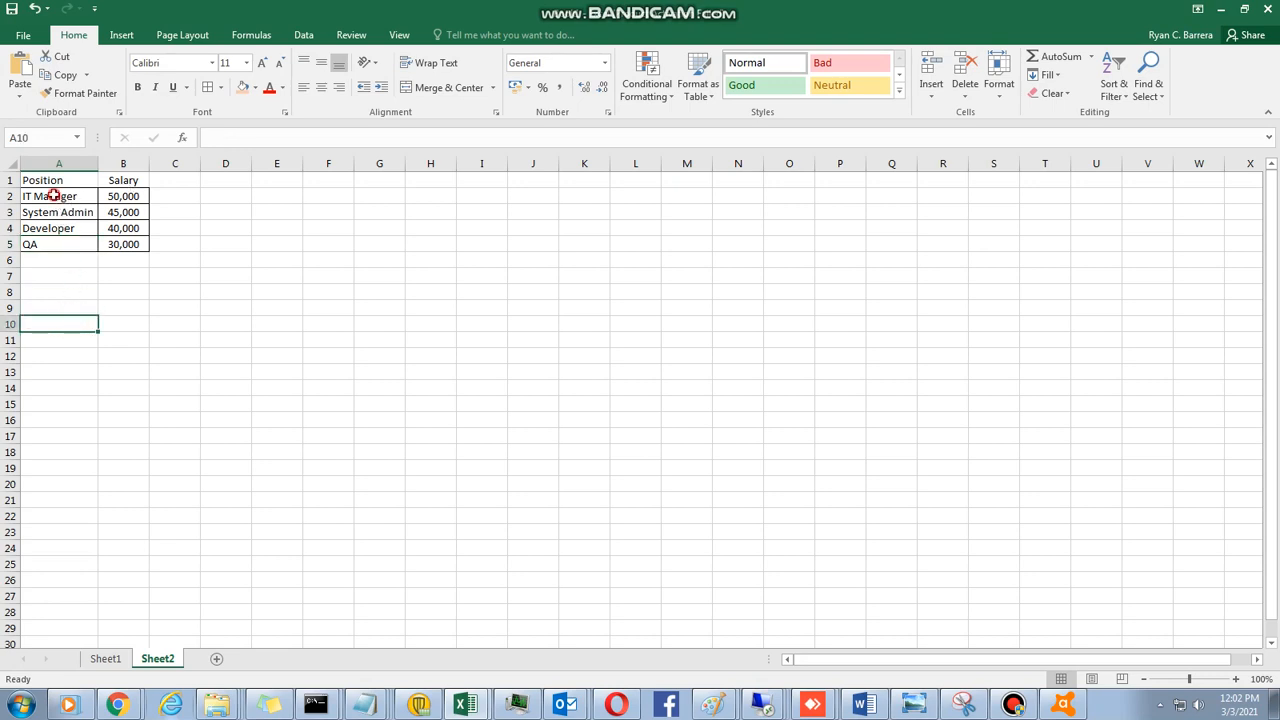
Step: Name the range of position titles in A2:A5 on Sheet2 "position"
drag(54, 196, 55, 242)
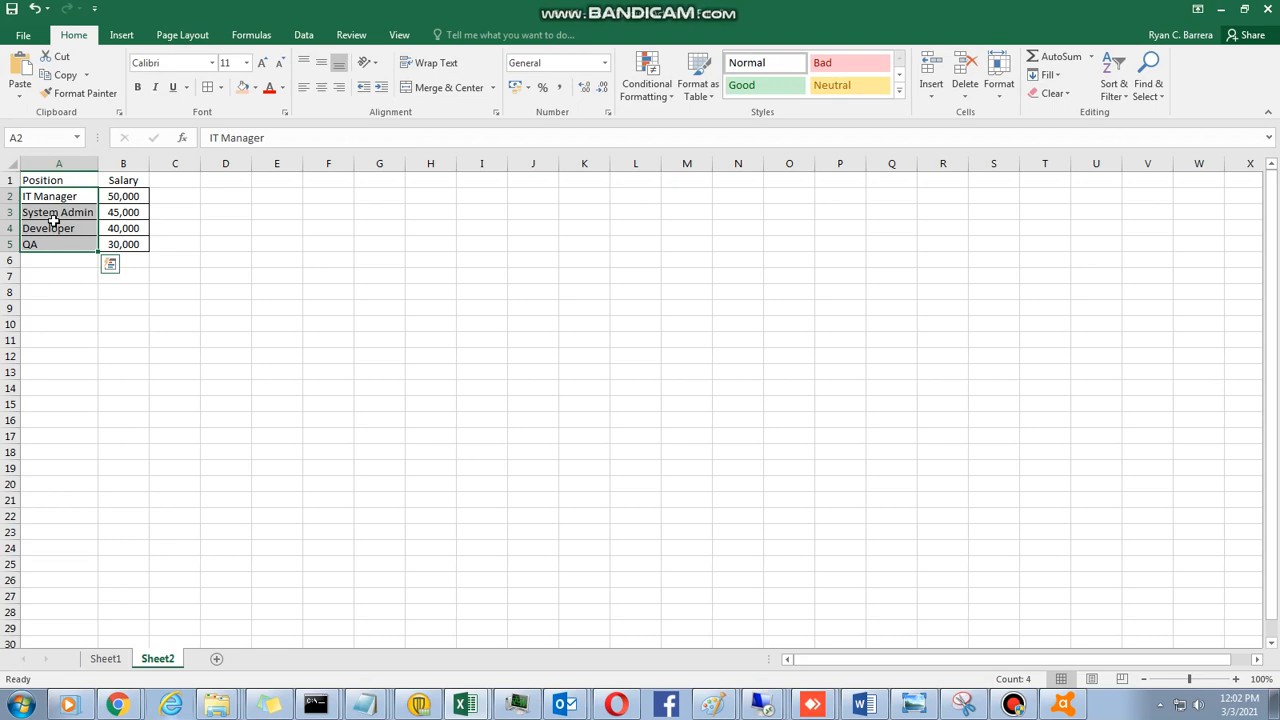
click(44, 139)
key(BackSpace)
text(position)
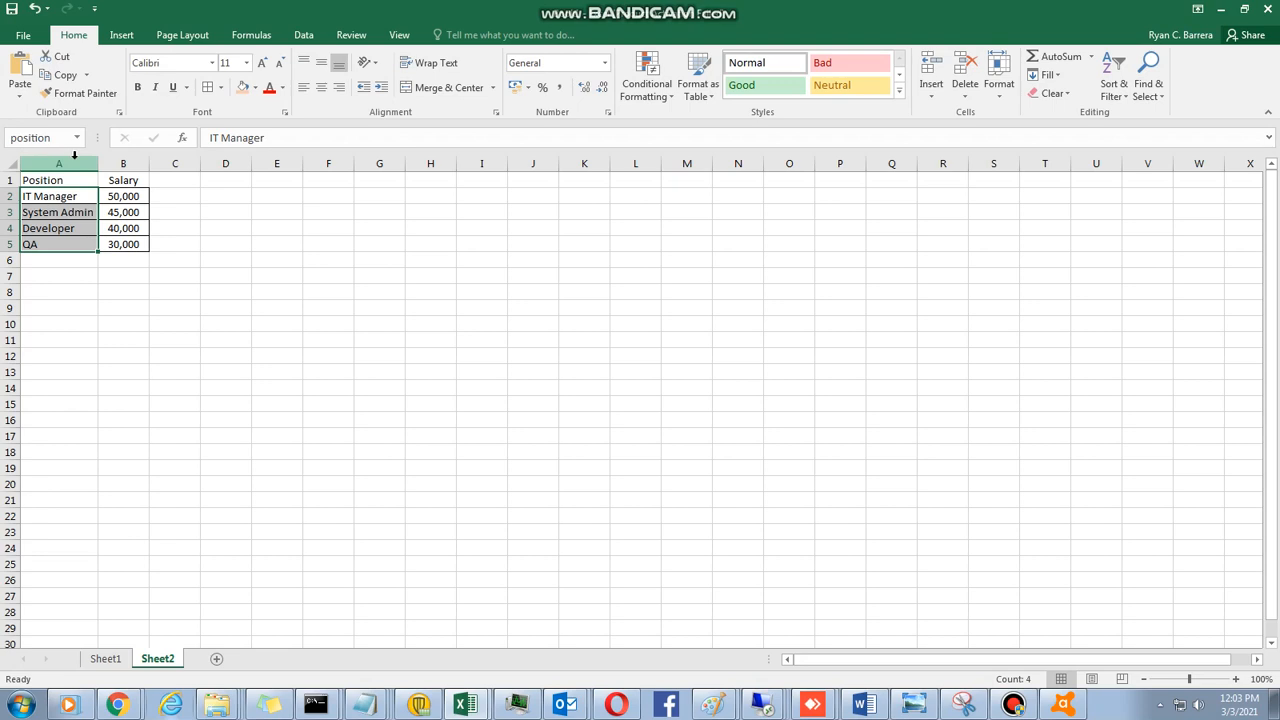
click(88, 352)
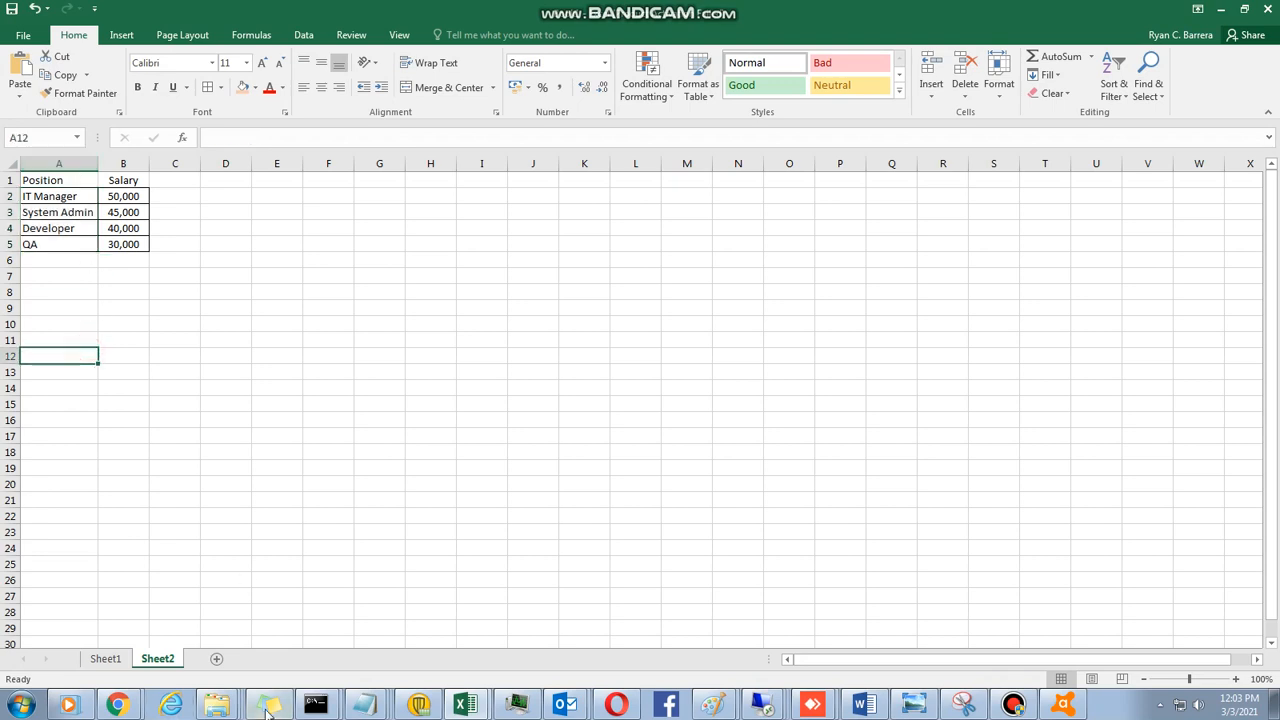
Step: Start a data validation rule for cell B3 on Sheet1 that allows a List
ctrl+click(108, 660)
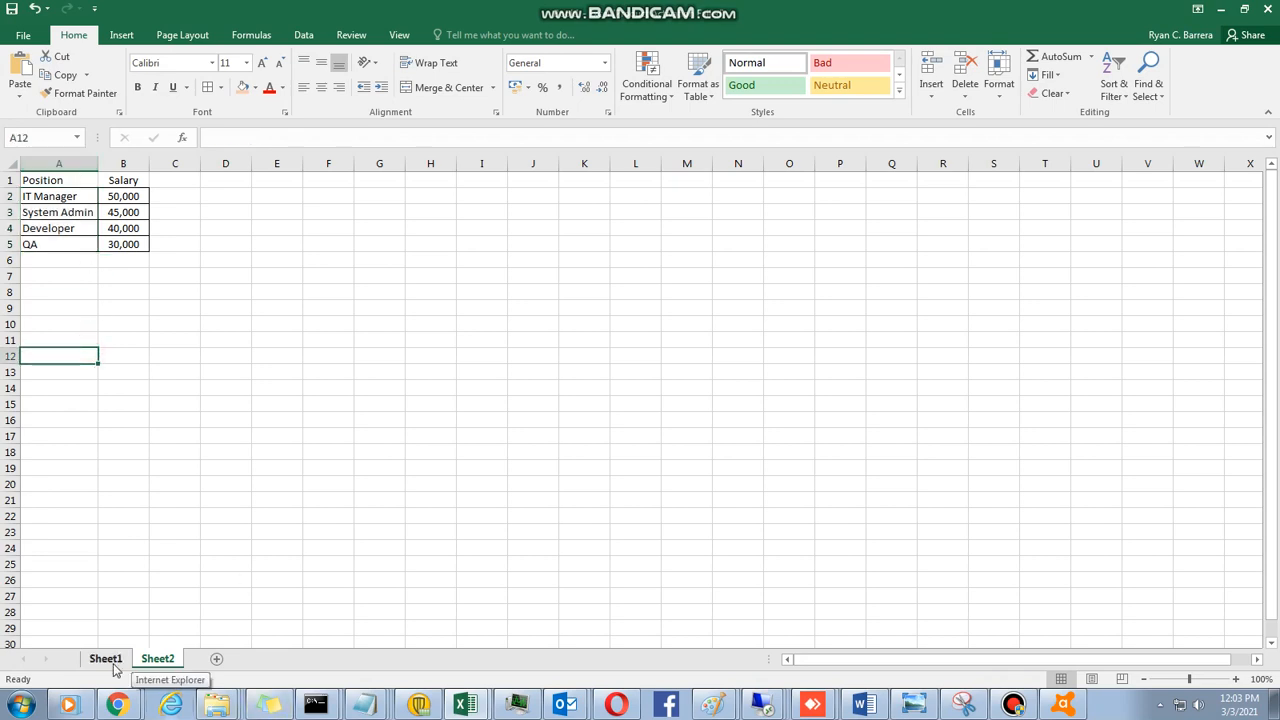
click(113, 664)
click(185, 306)
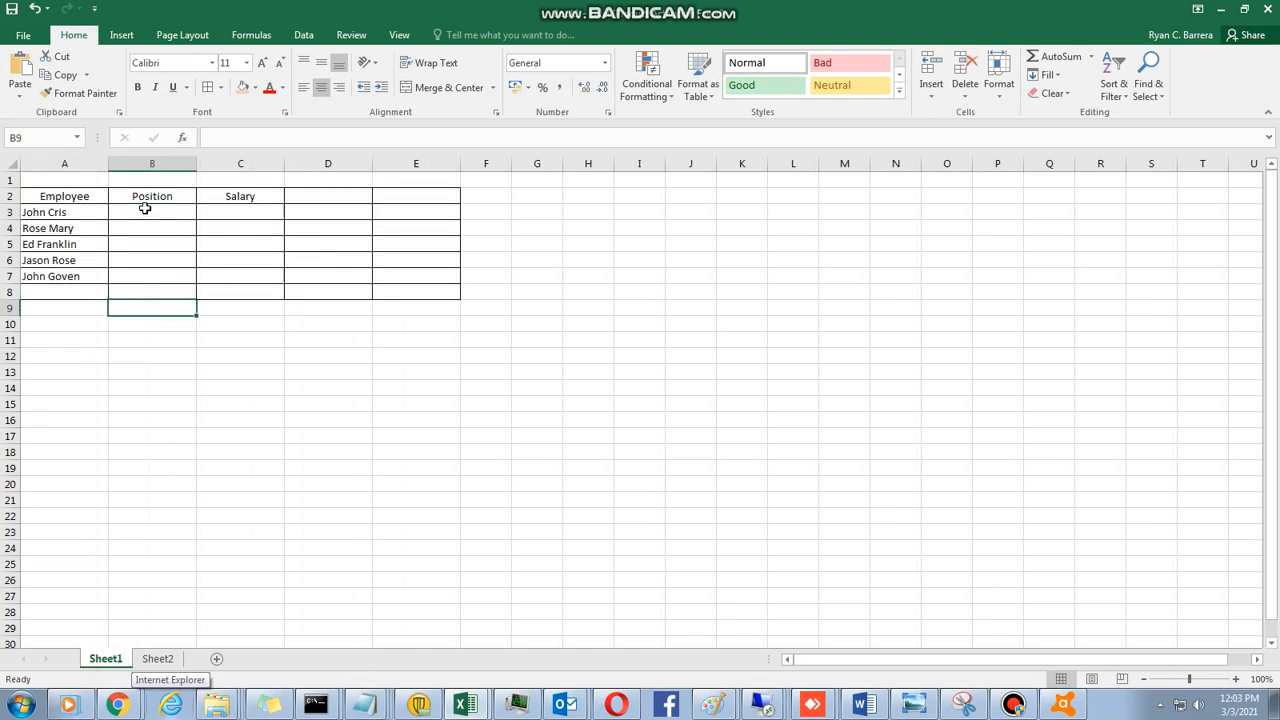
drag(145, 208, 146, 274)
click(157, 217)
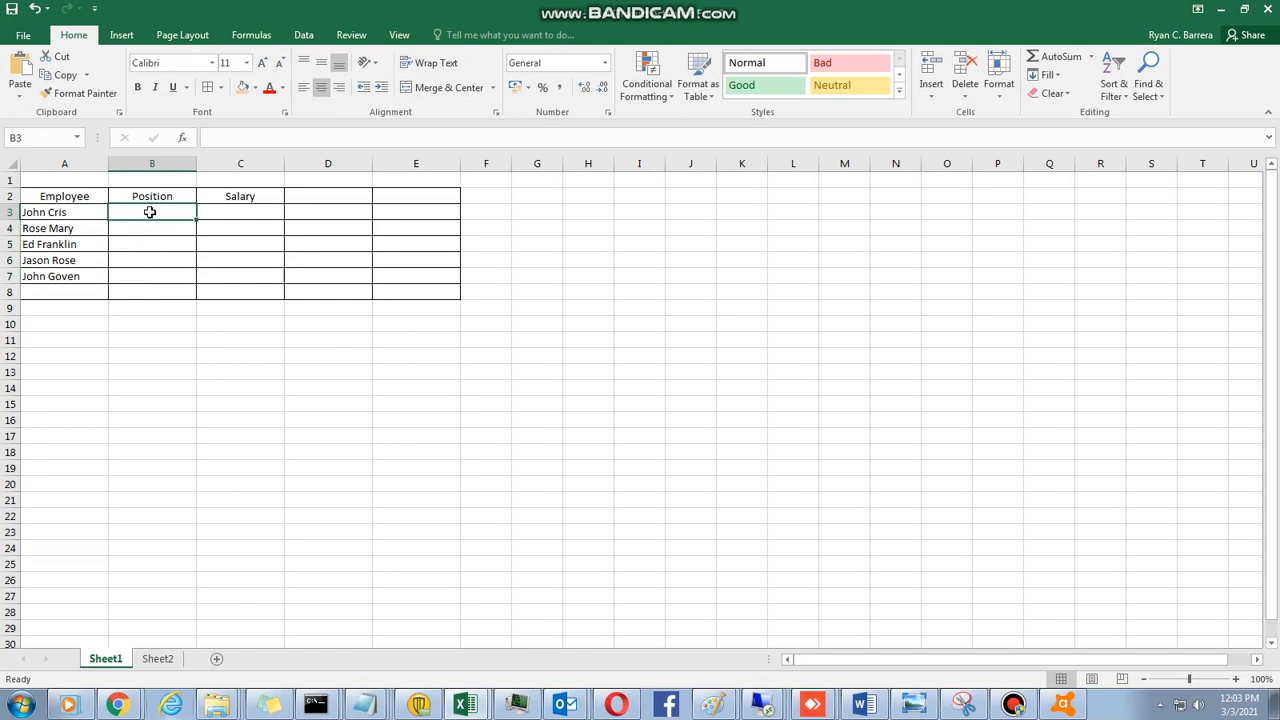
click(304, 36)
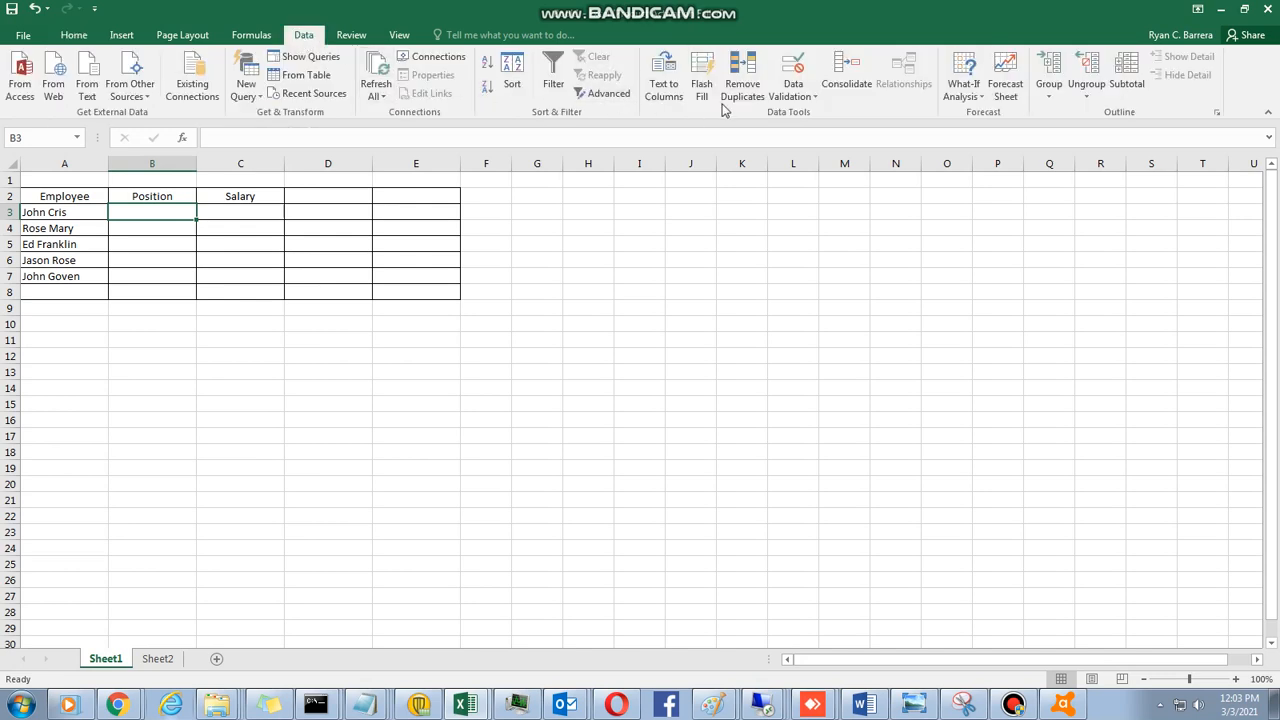
click(795, 100)
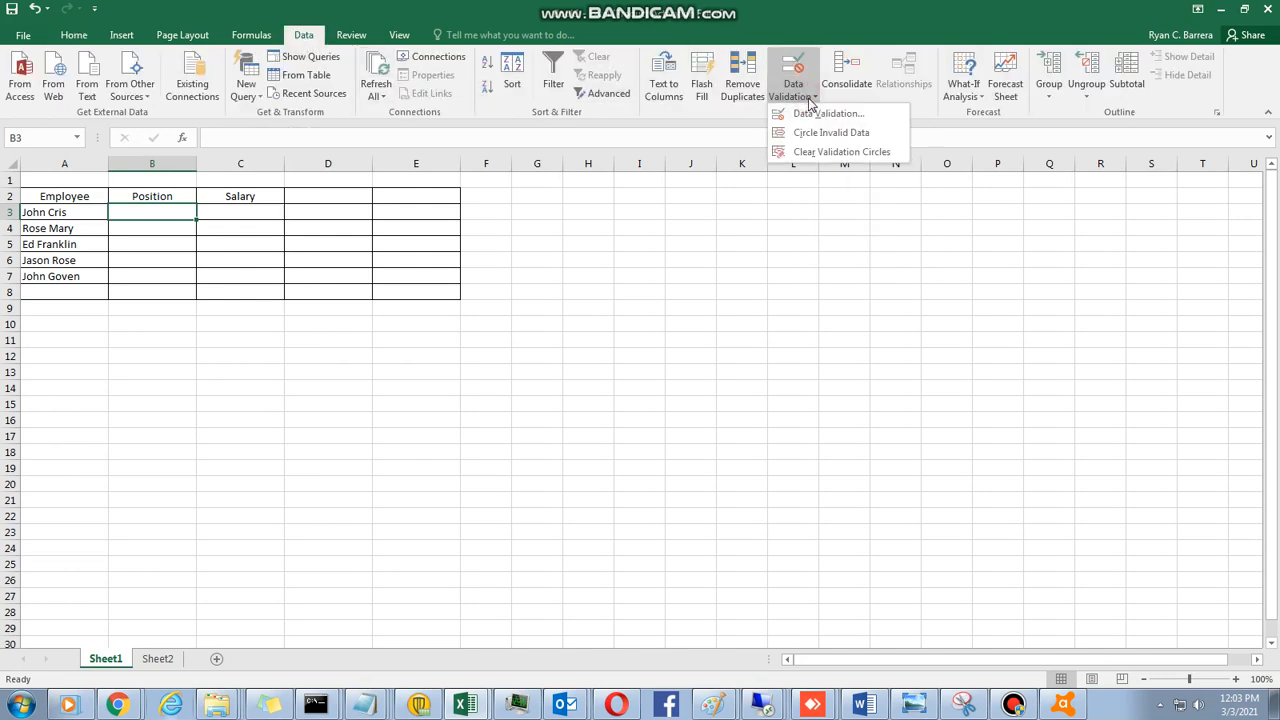
click(808, 115)
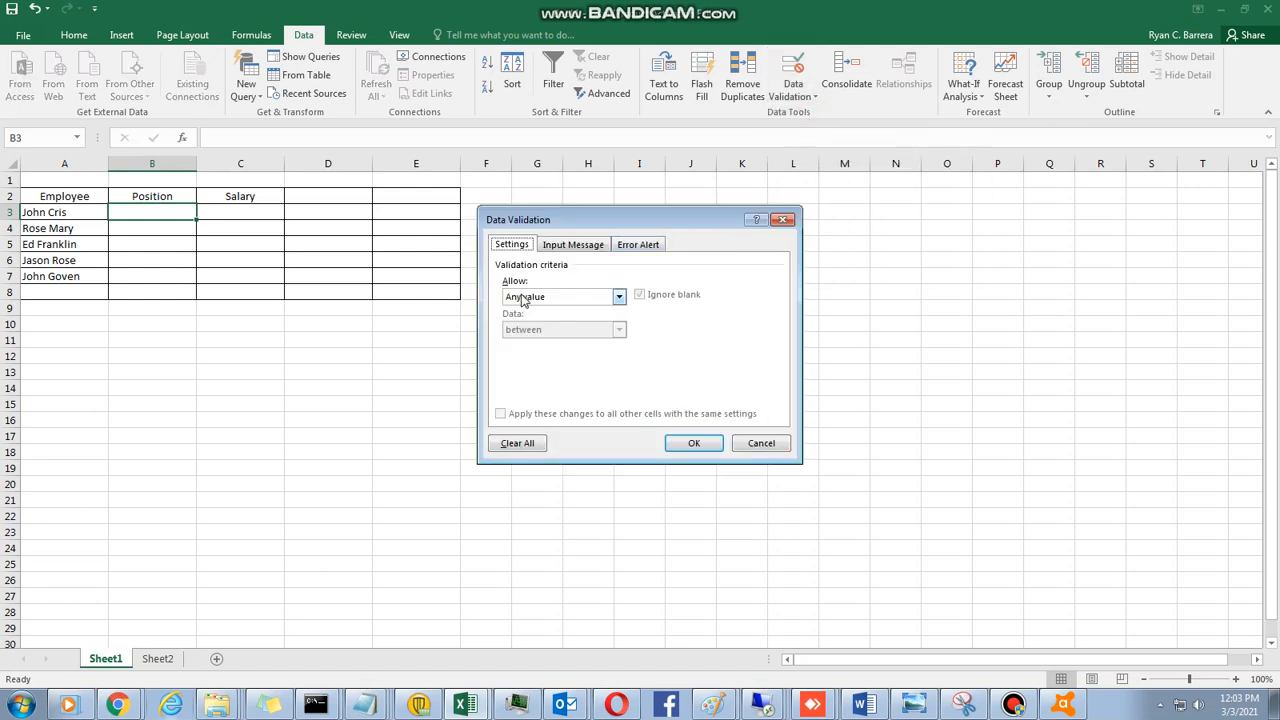
click(620, 298)
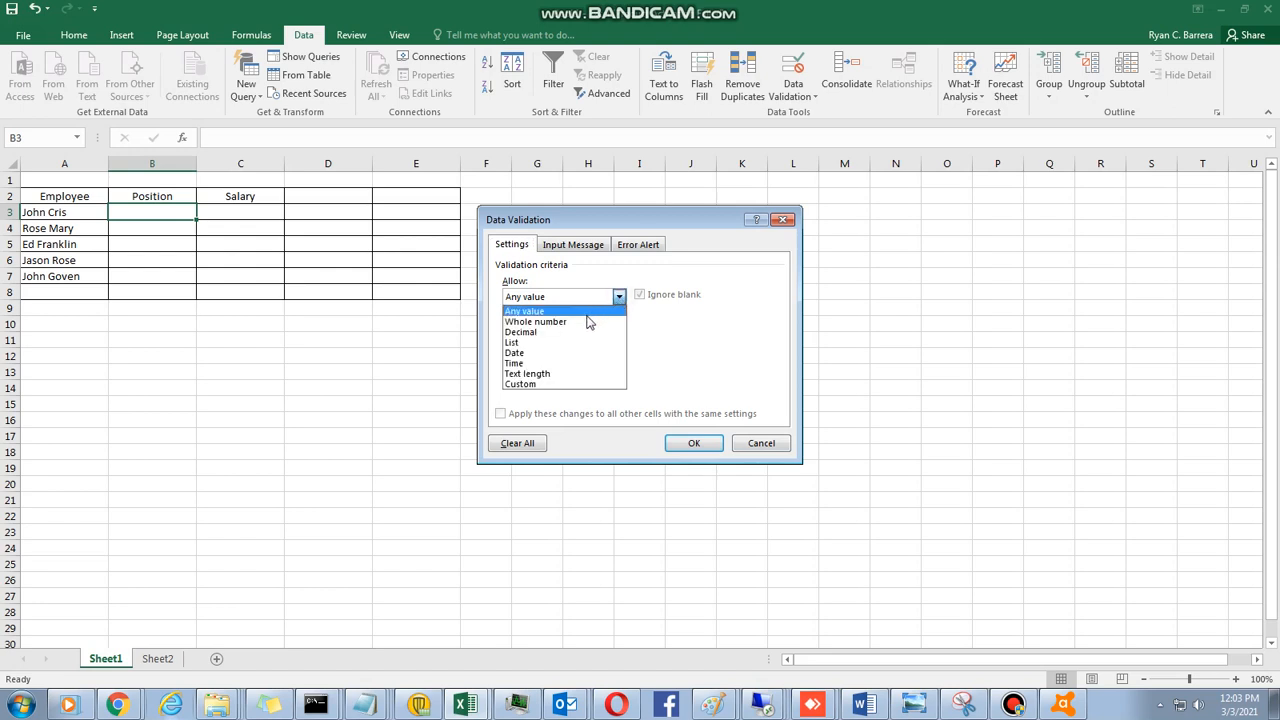
click(550, 343)
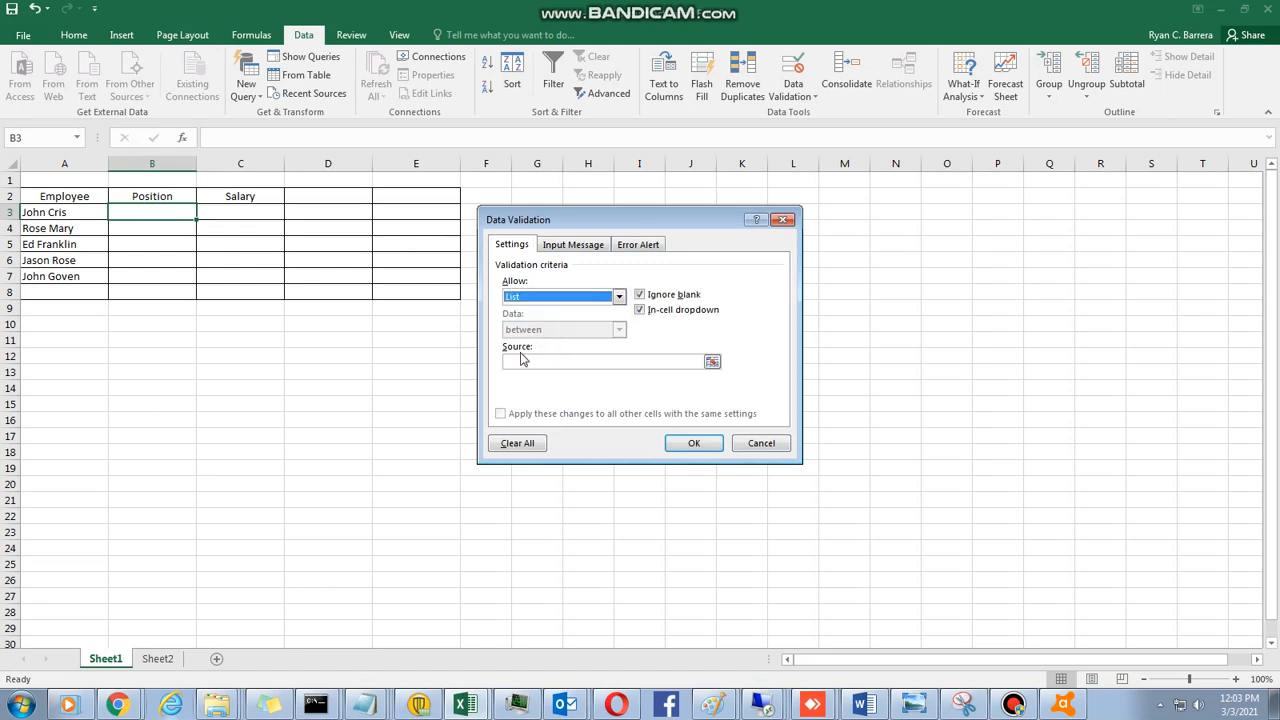
click(521, 360)
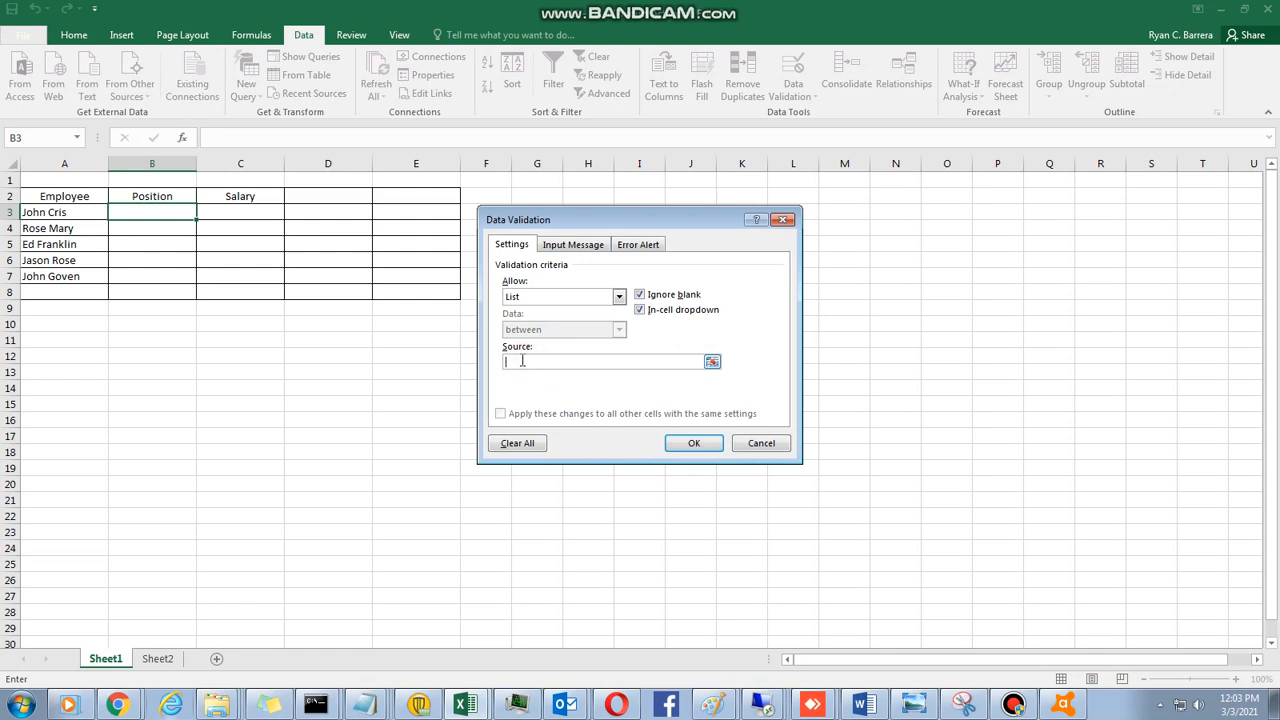
Step: Set the list source to =position and apply the validation rule
text(=position)
key(Left)
key(BackSpace)
key(BackSpace)
key(BackSpace)
key(BackSpace)
key(BackSpace)
key(BackSpace)
text(n)
click(692, 446)
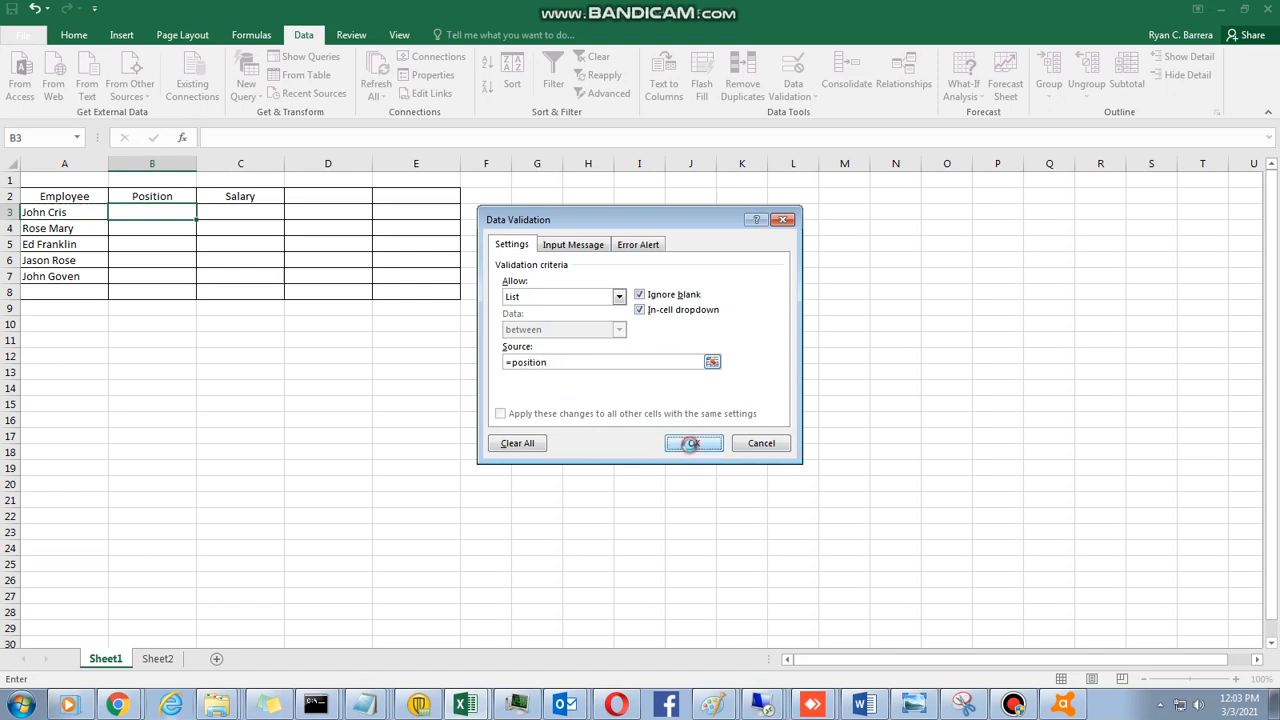
Step: Check the list of choices in B3 and compare it with cell B4 below
click(205, 212)
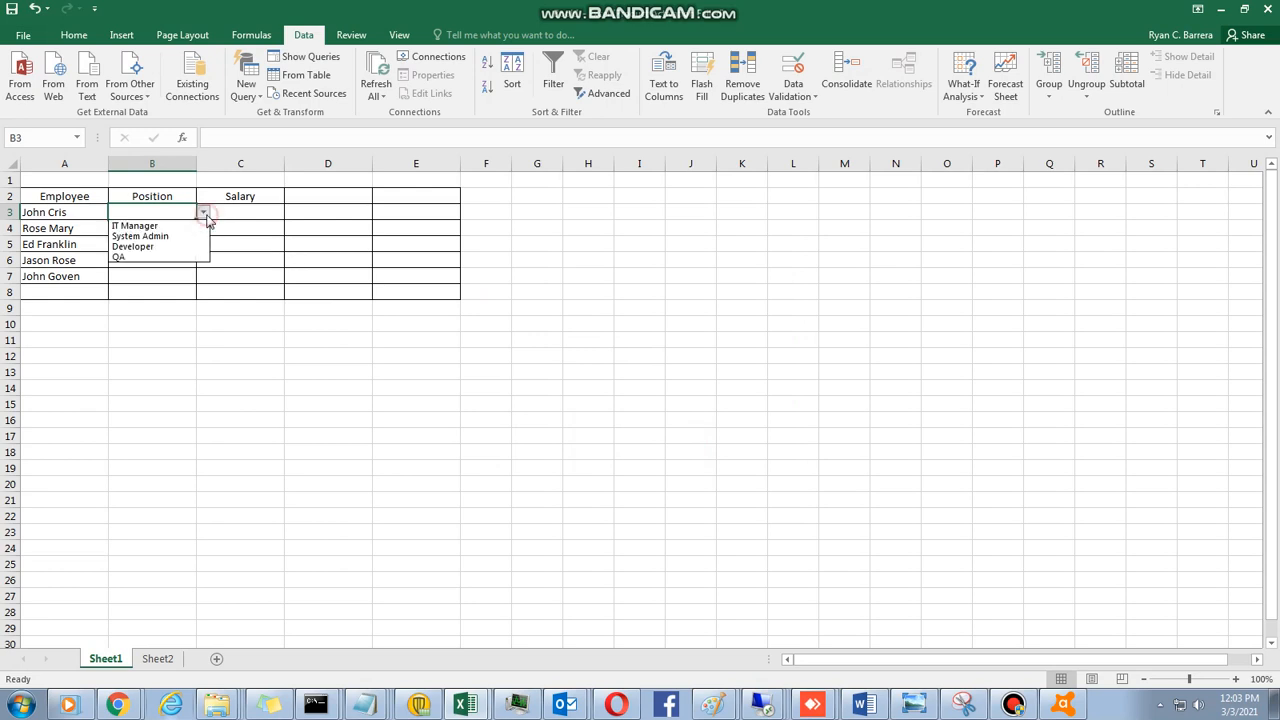
click(160, 276)
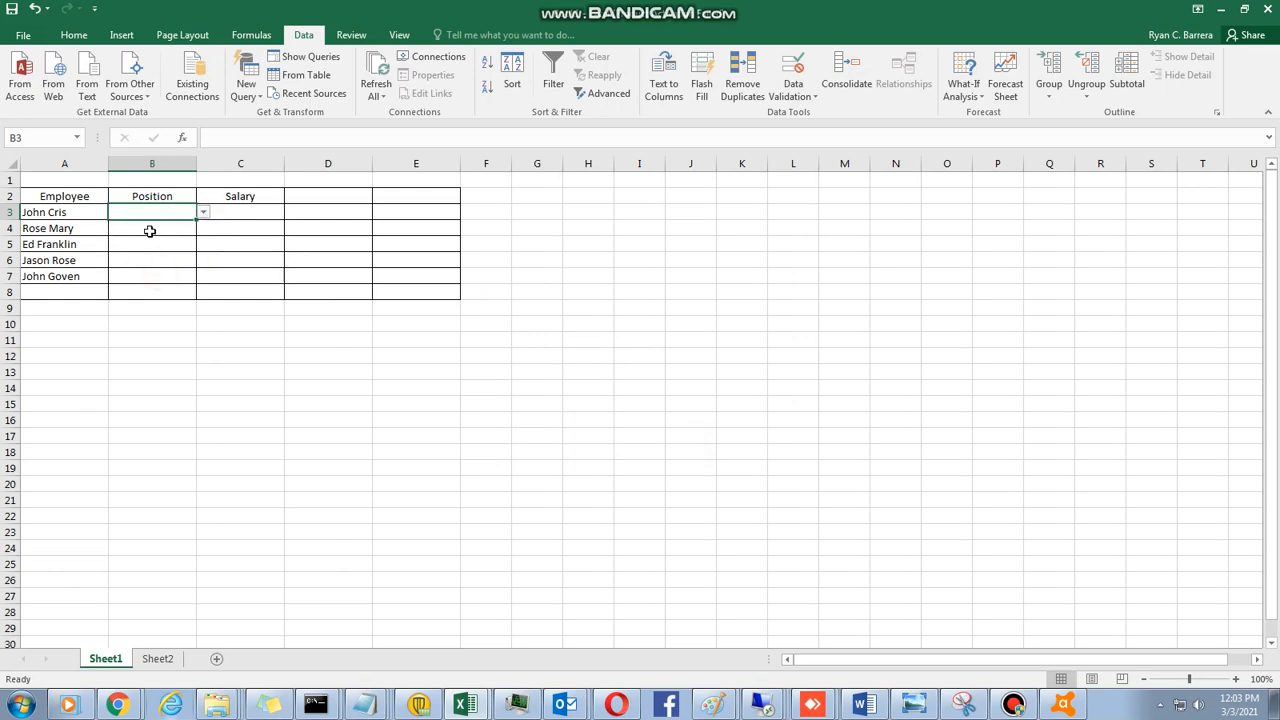
click(153, 228)
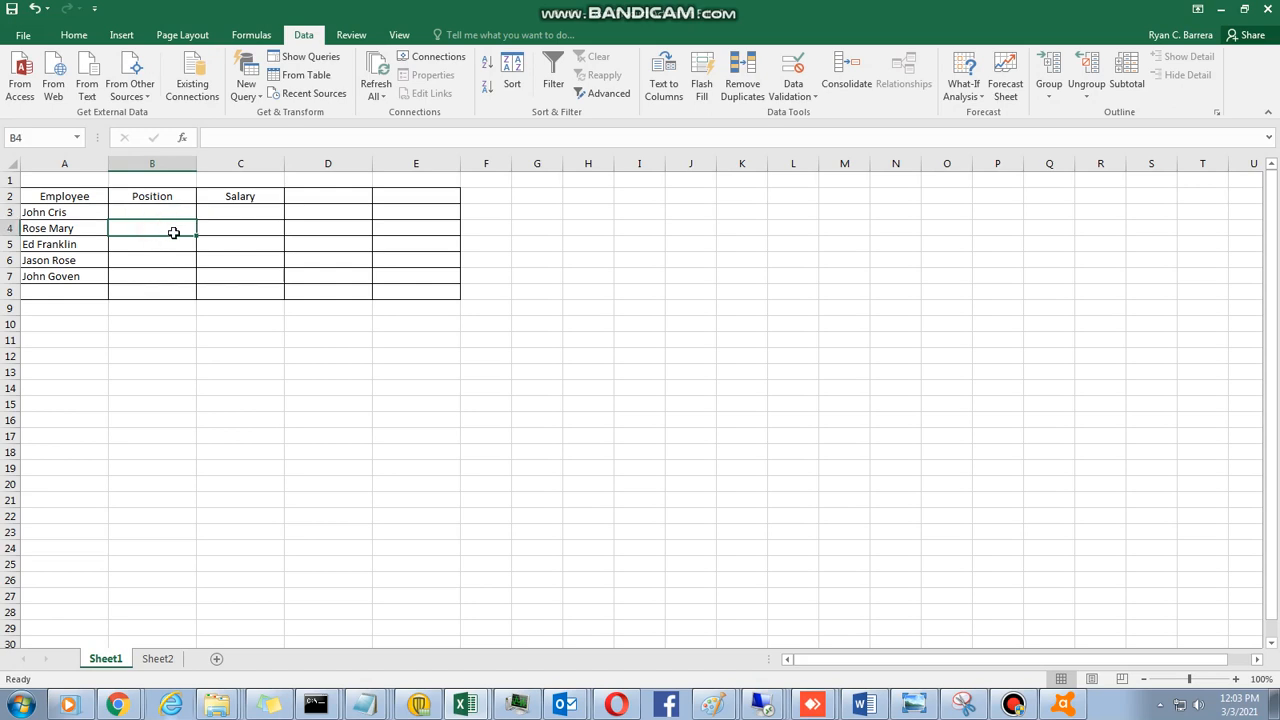
Step: Fill the dropdown from B3 down through B7 and check its choices in B4 and B5
click(175, 213)
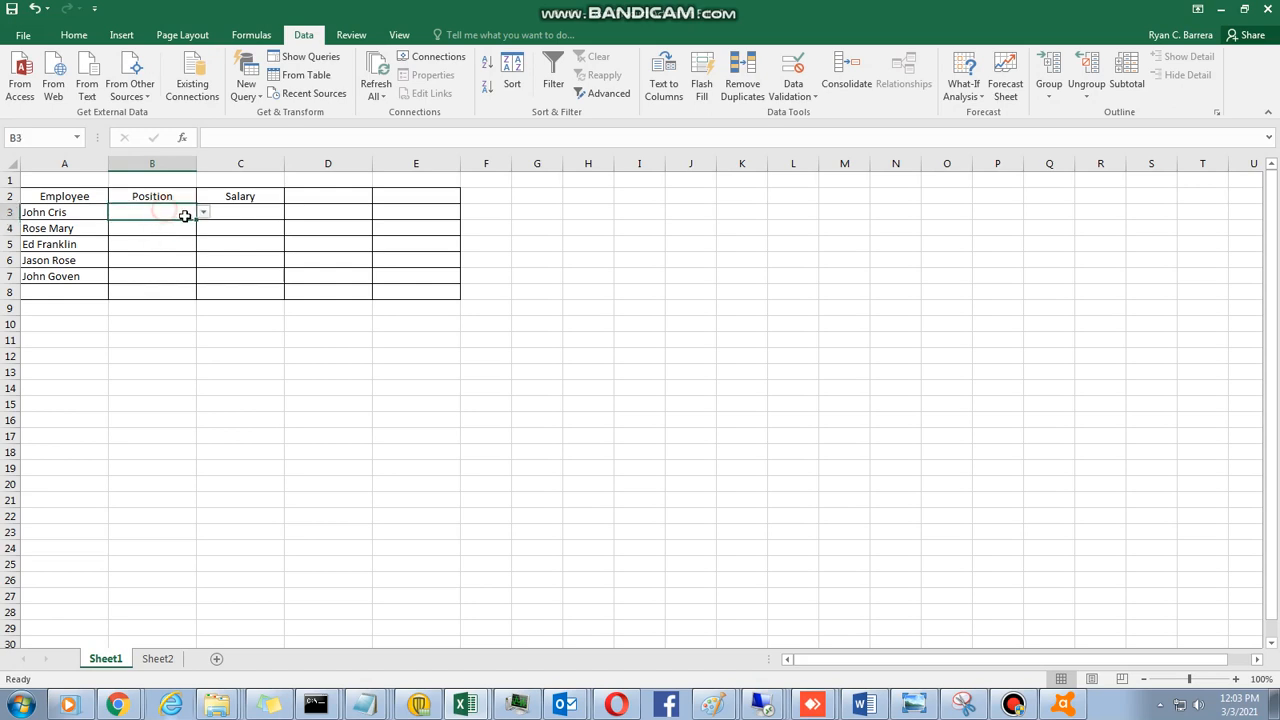
drag(196, 219, 191, 280)
click(171, 224)
click(203, 229)
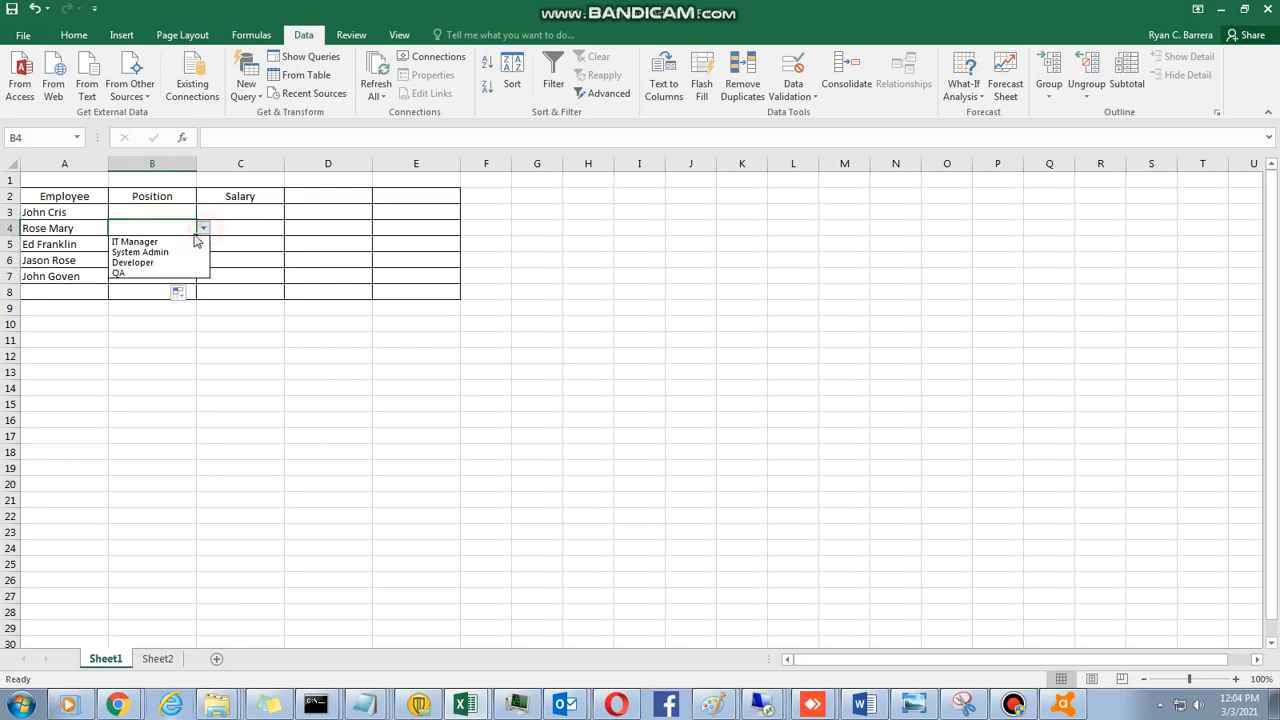
key(Escape)
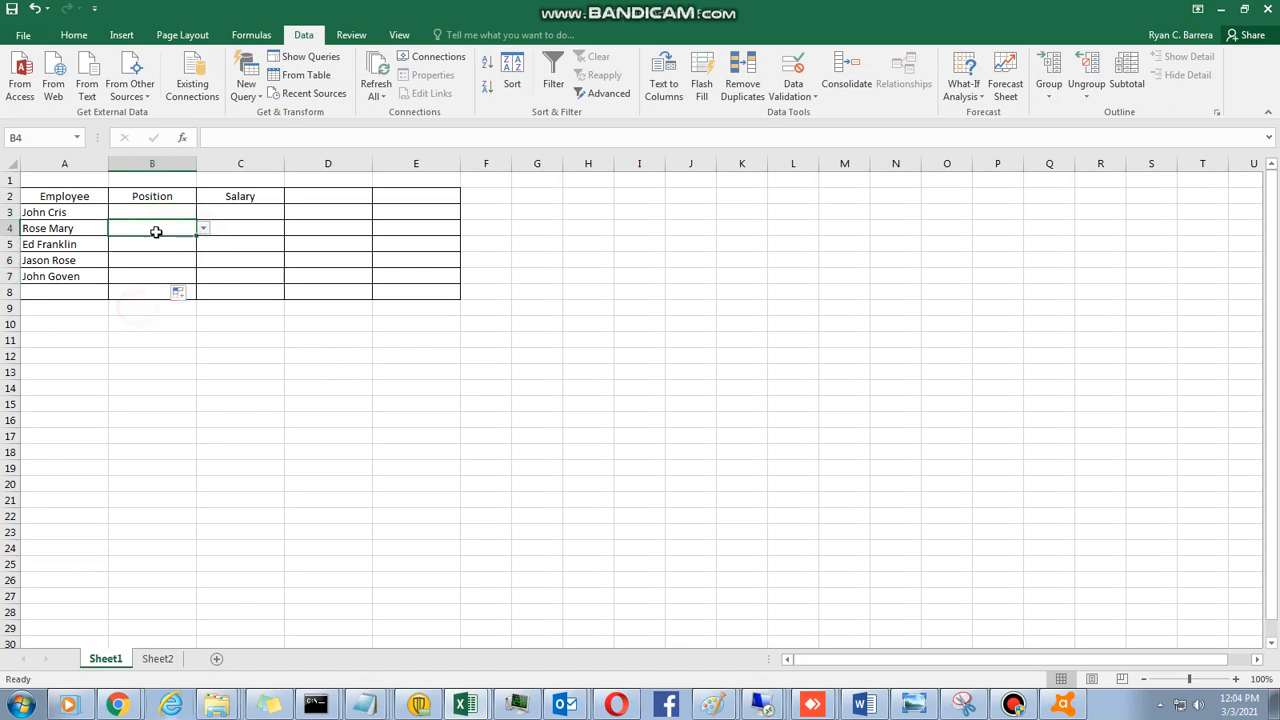
click(171, 246)
click(203, 244)
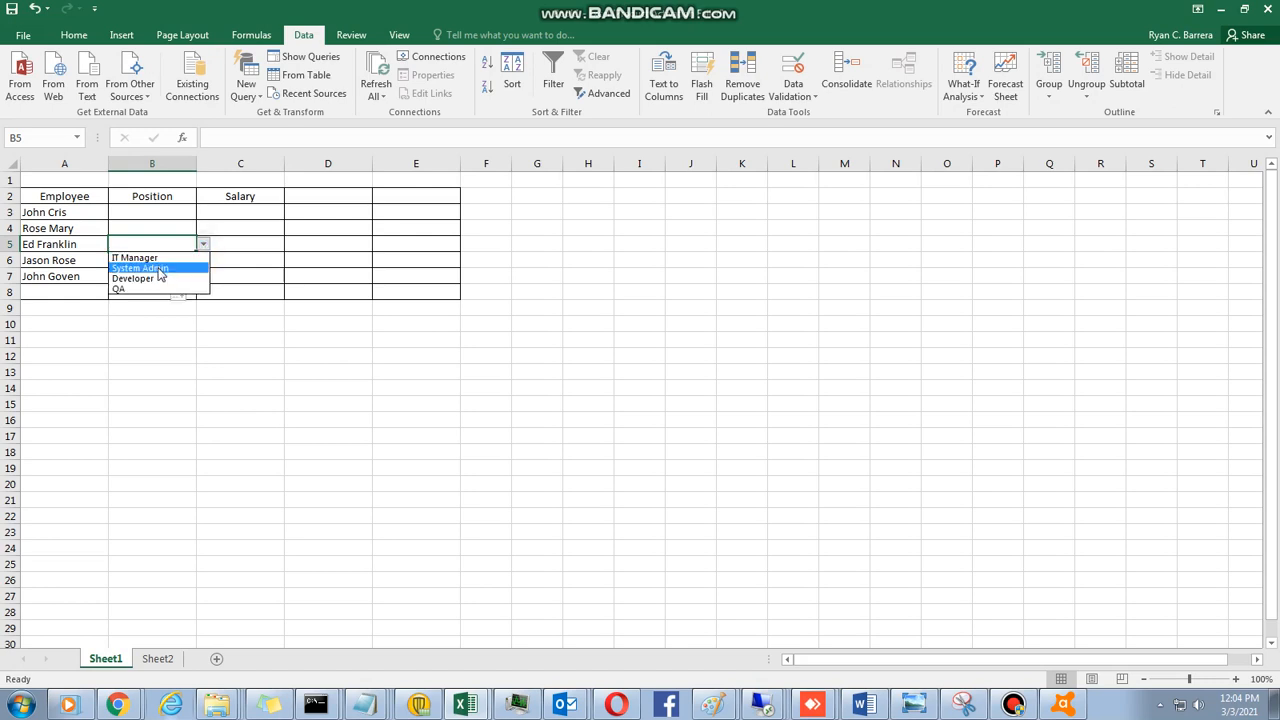
click(133, 313)
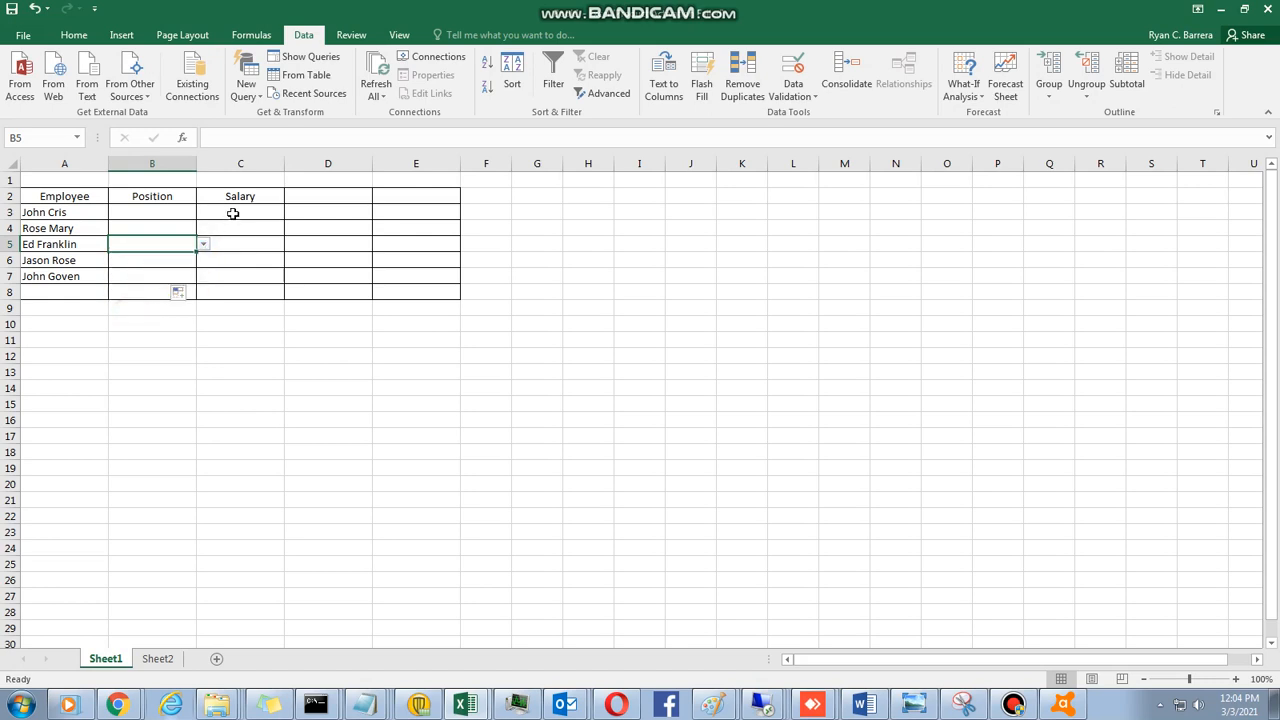
Step: Start a VLOOKUP formula in cell C3 of Sheet1 with B3 as the lookup value
click(232, 213)
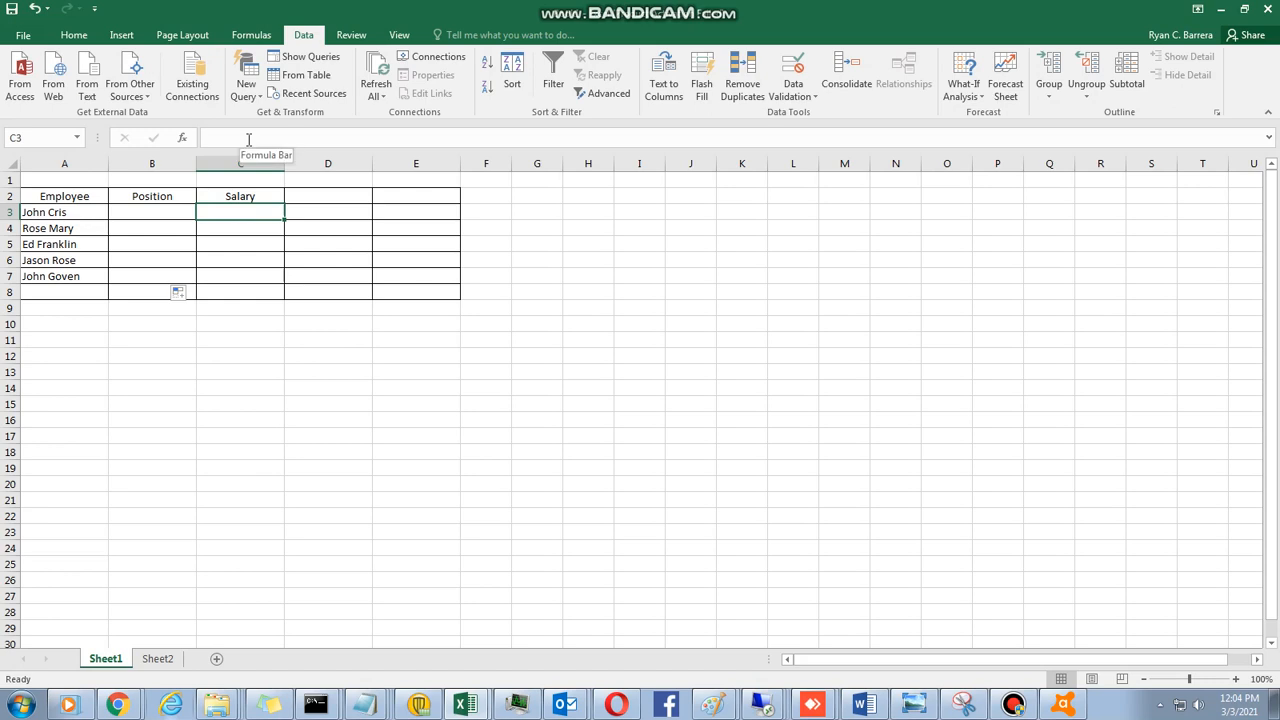
click(248, 139)
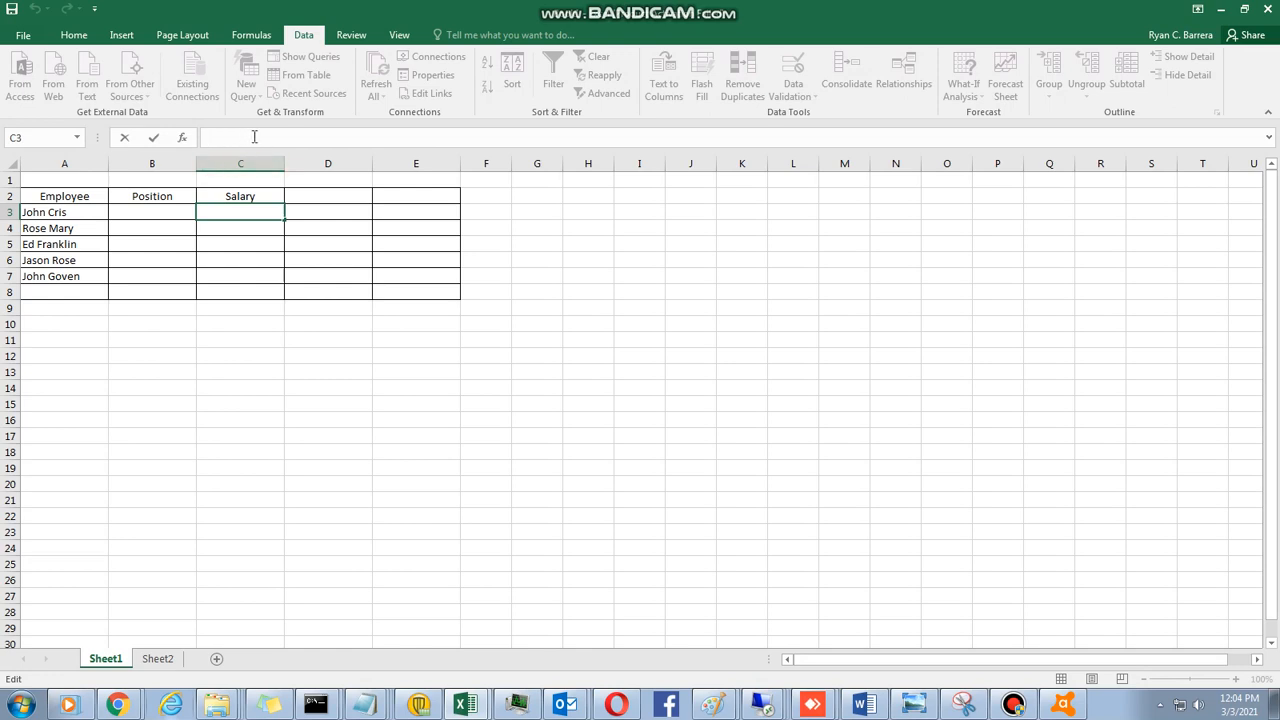
text(=)
text(vl)
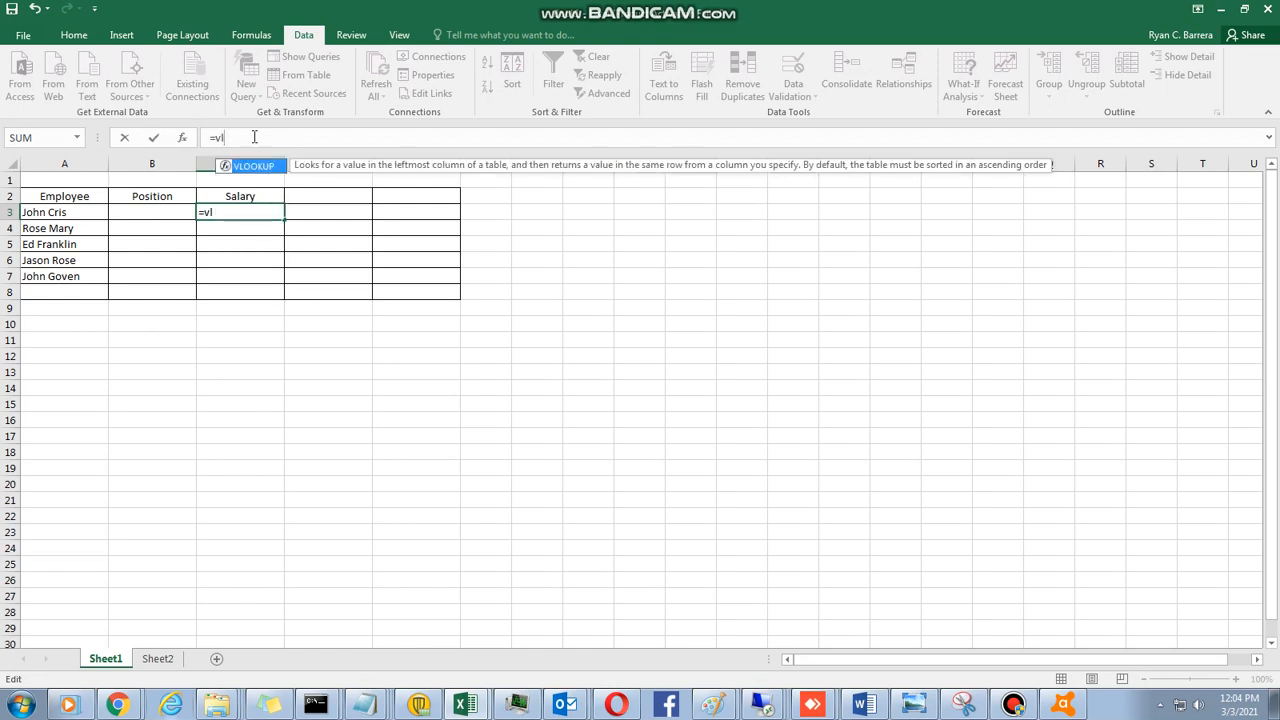
key(Tab)
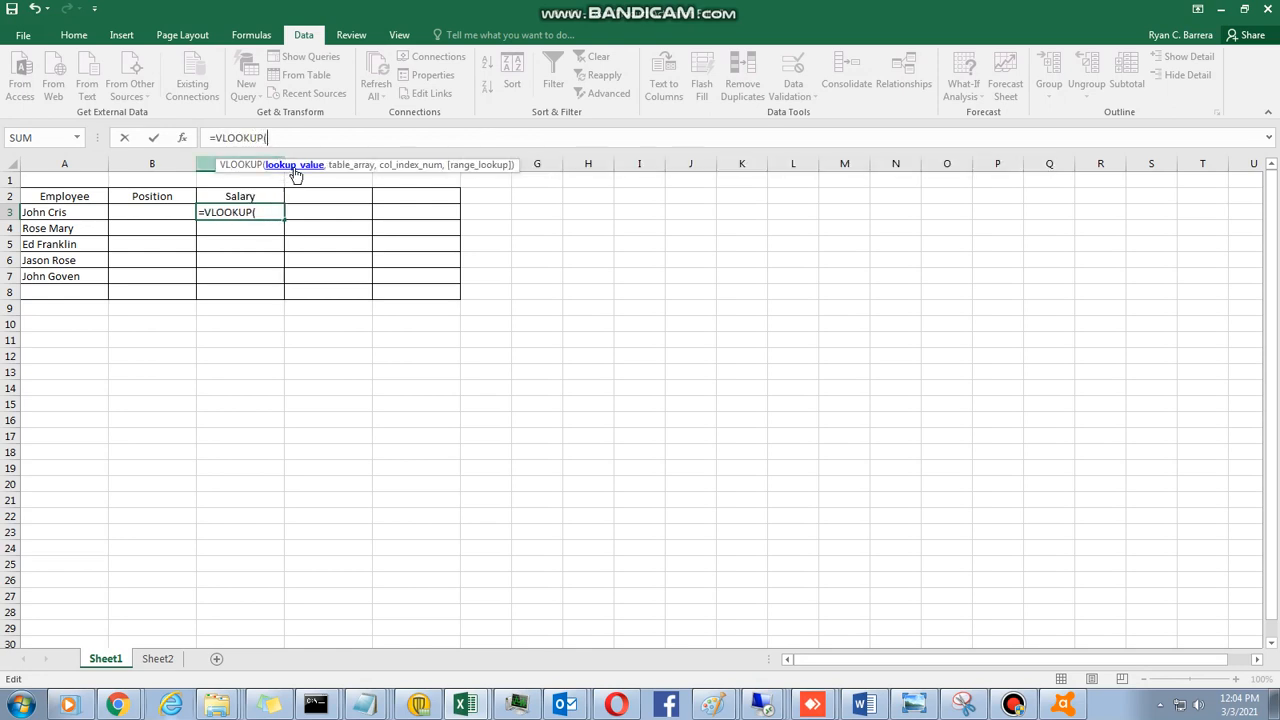
click(140, 214)
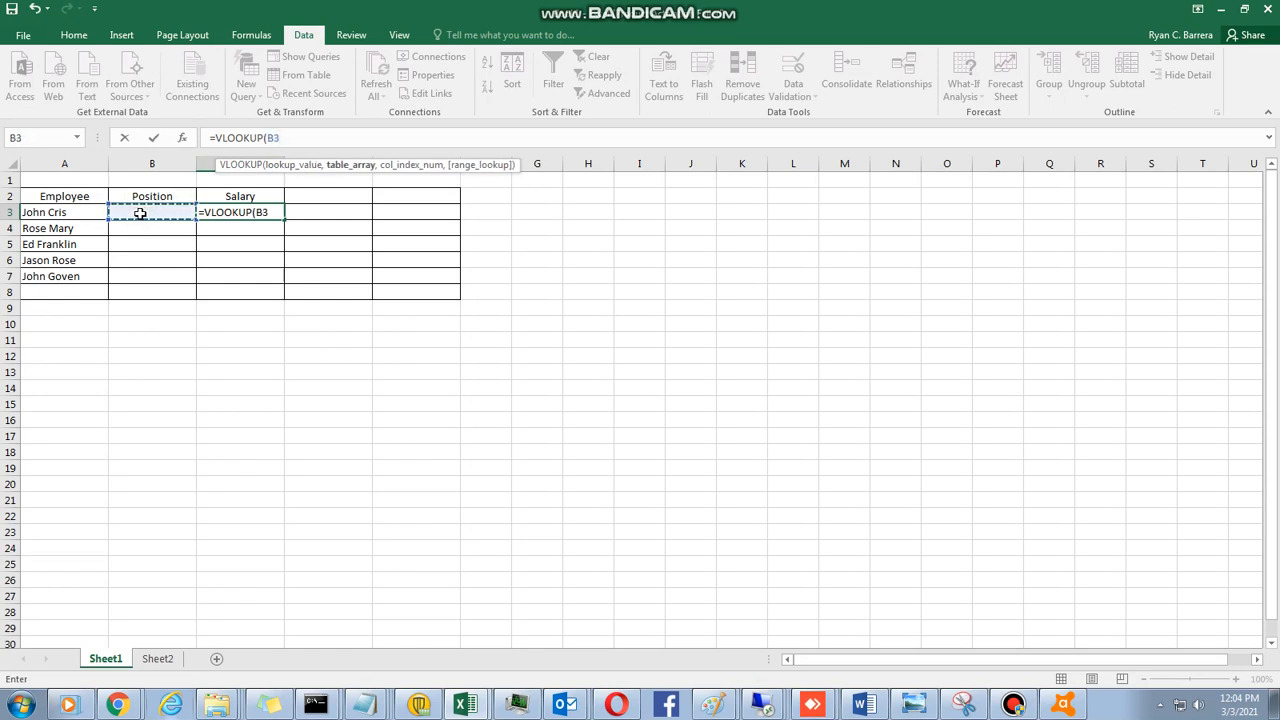
text(,)
Step: Complete the VLOOKUP with Sheet2!A1:B5 as the table, column index 2 and FALSE for an exact match
click(156, 660)
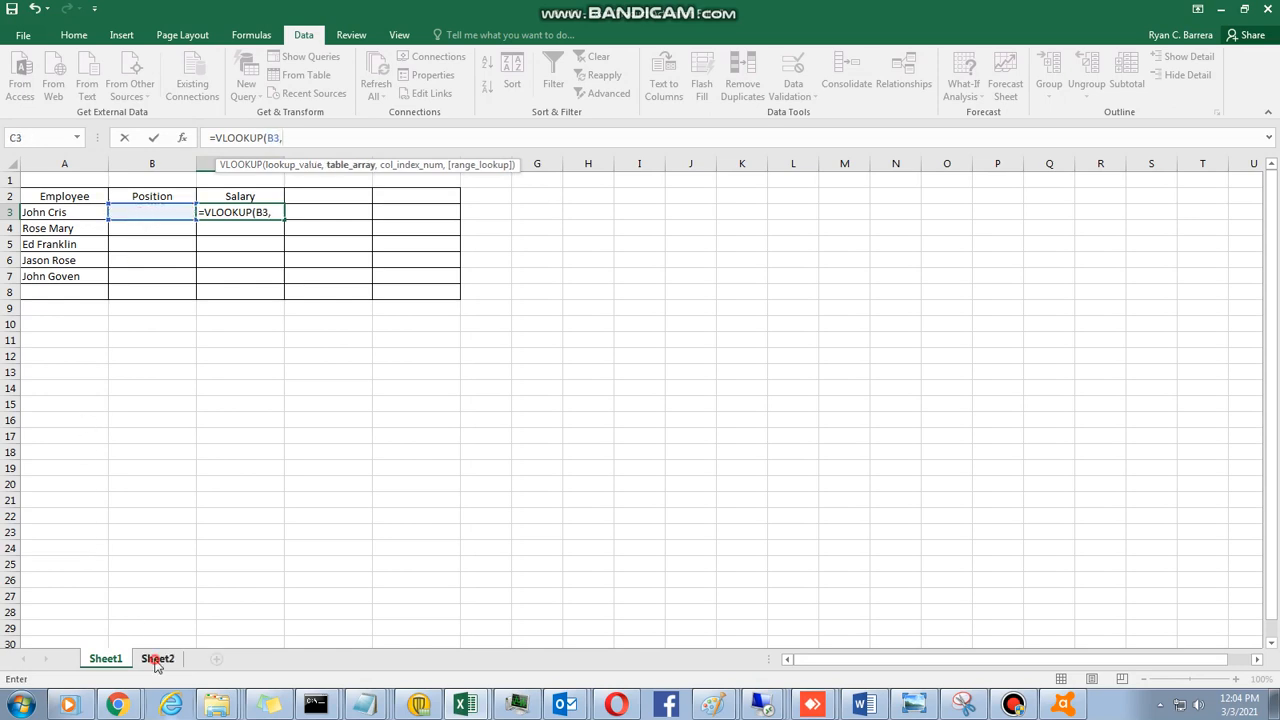
drag(28, 180, 115, 242)
text(,)
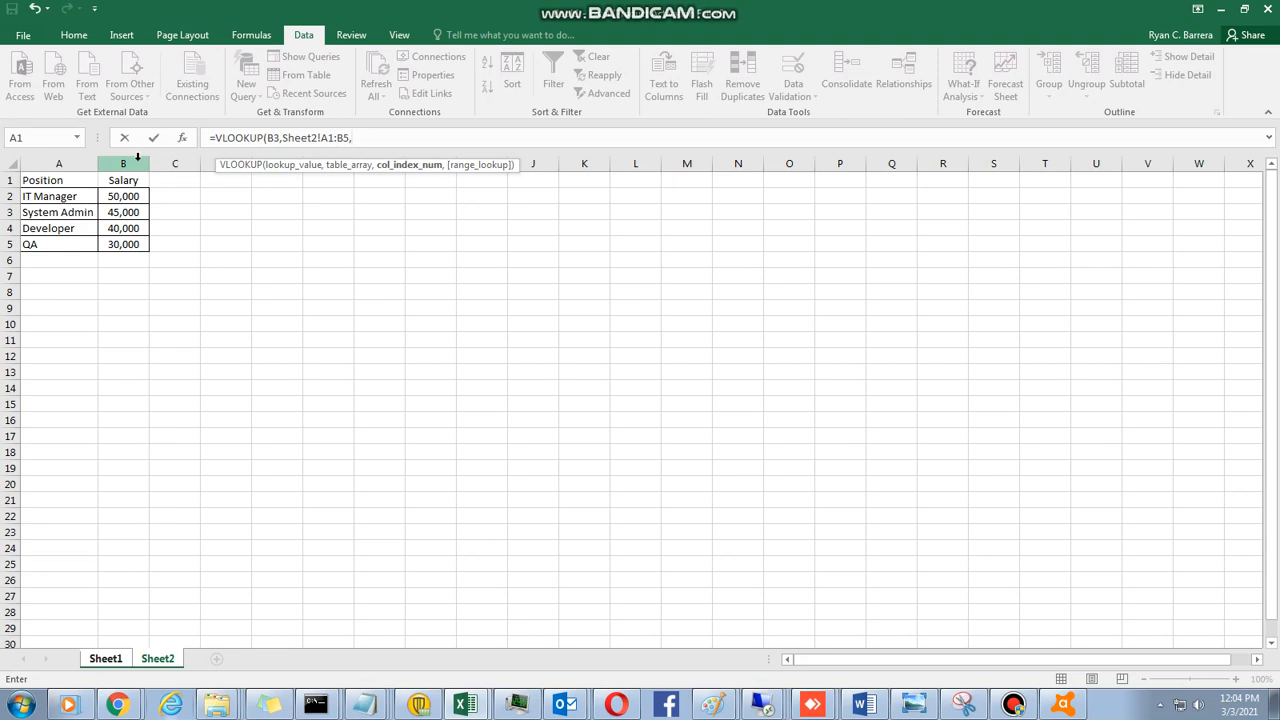
text(,)
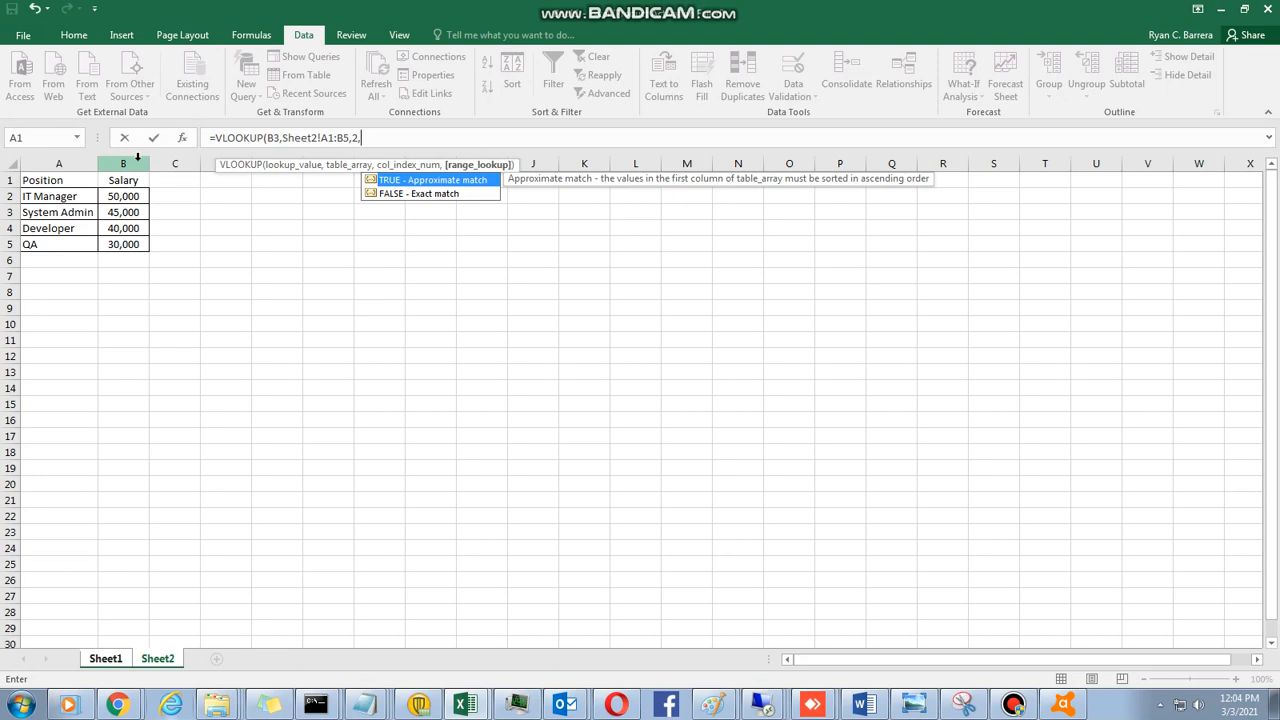
key(Down)
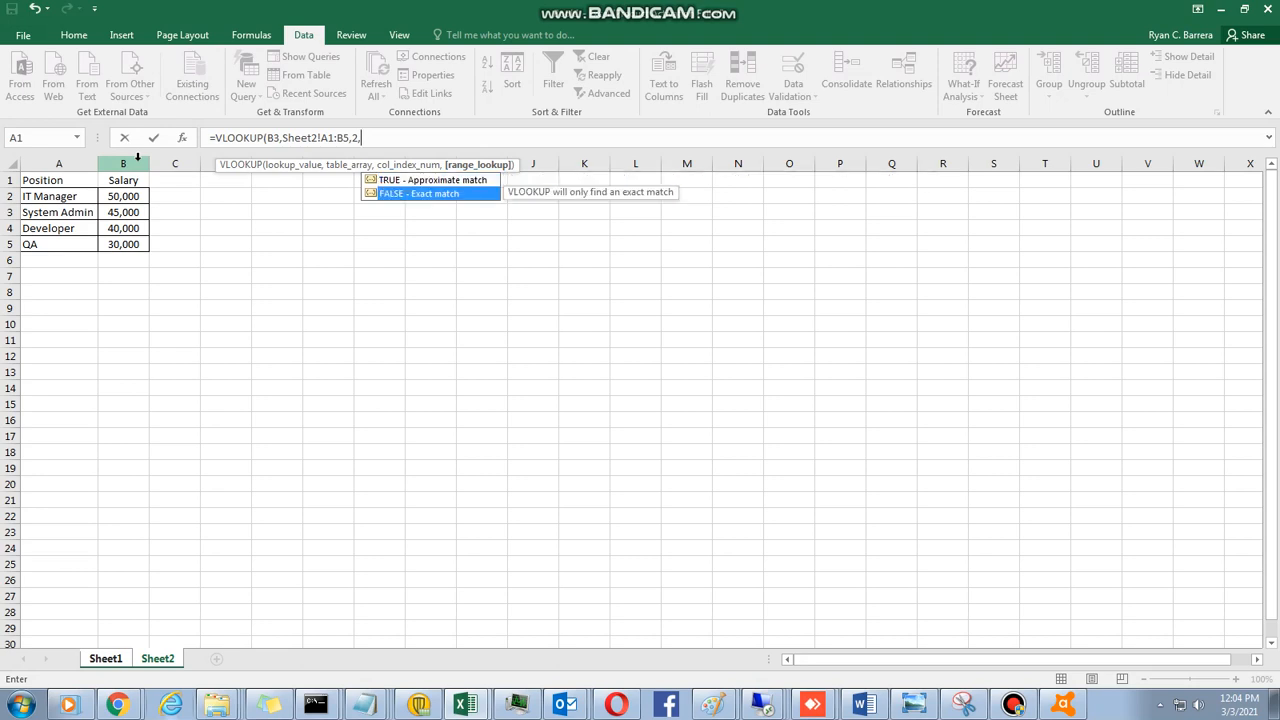
key(Tab)
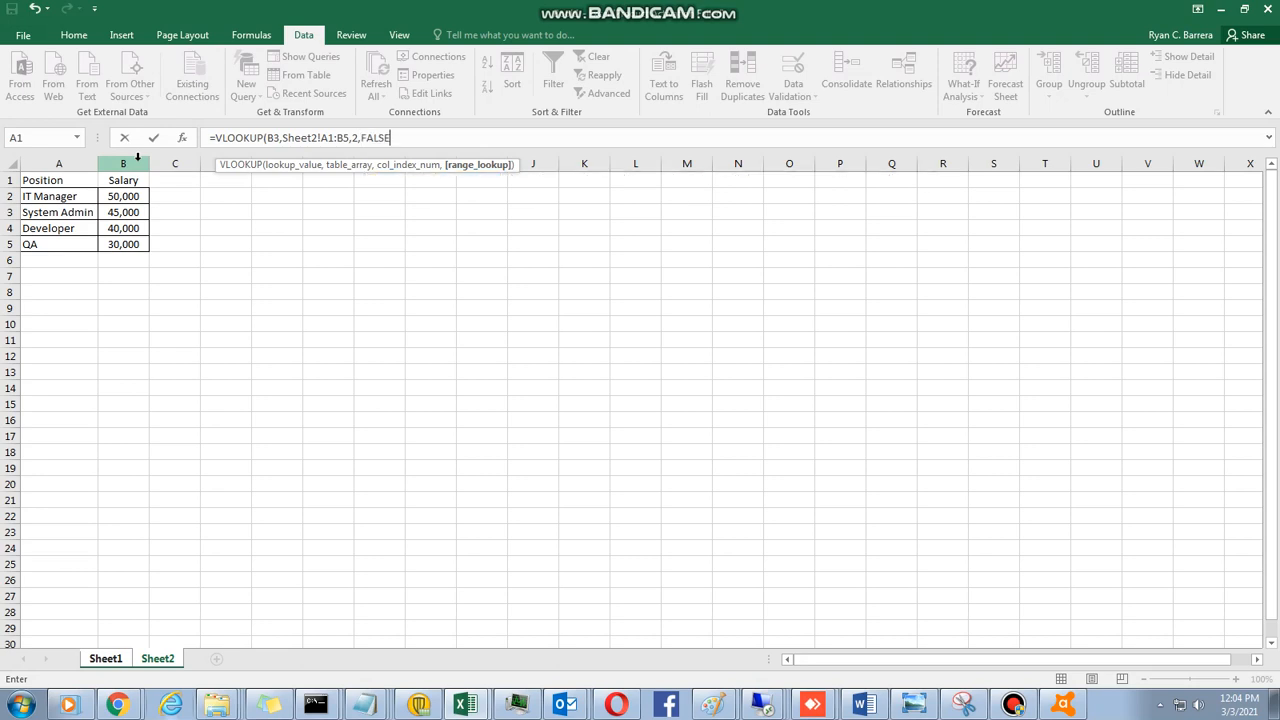
text())
key(Return)
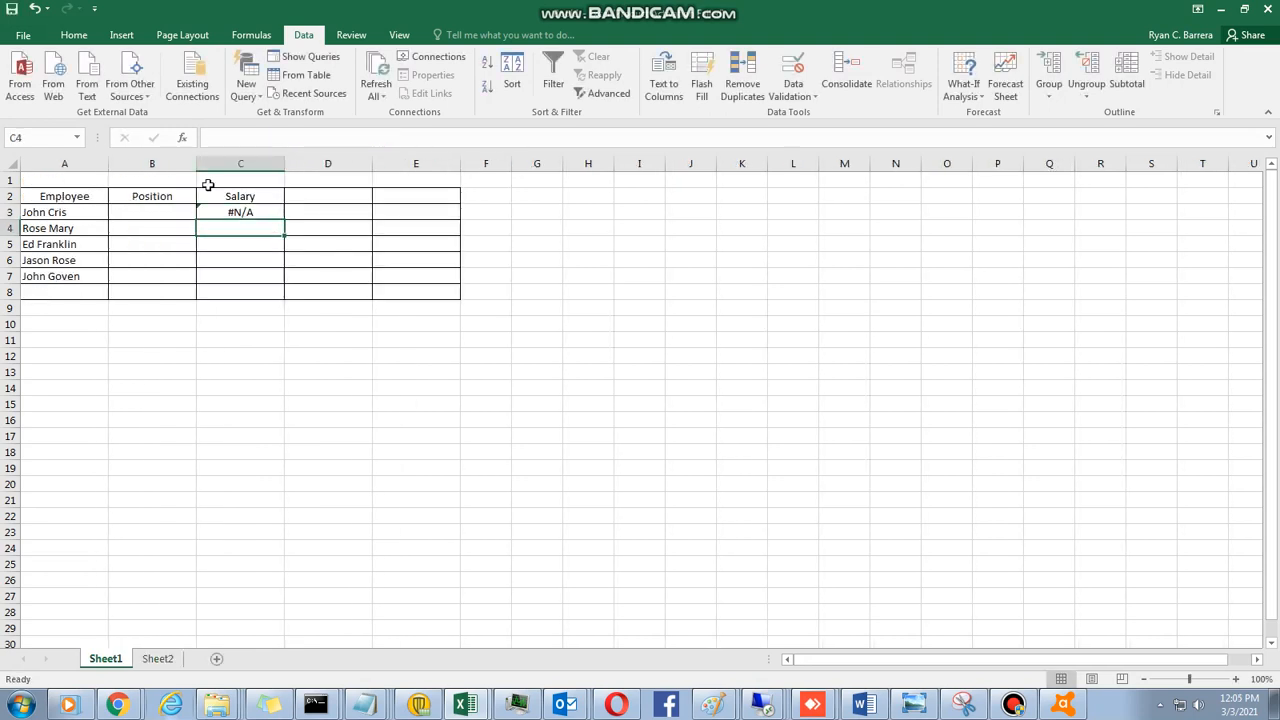
Step: Test the C3 salary lookup by choosing System Admin and Developer in B3, and clear B3
click(255, 215)
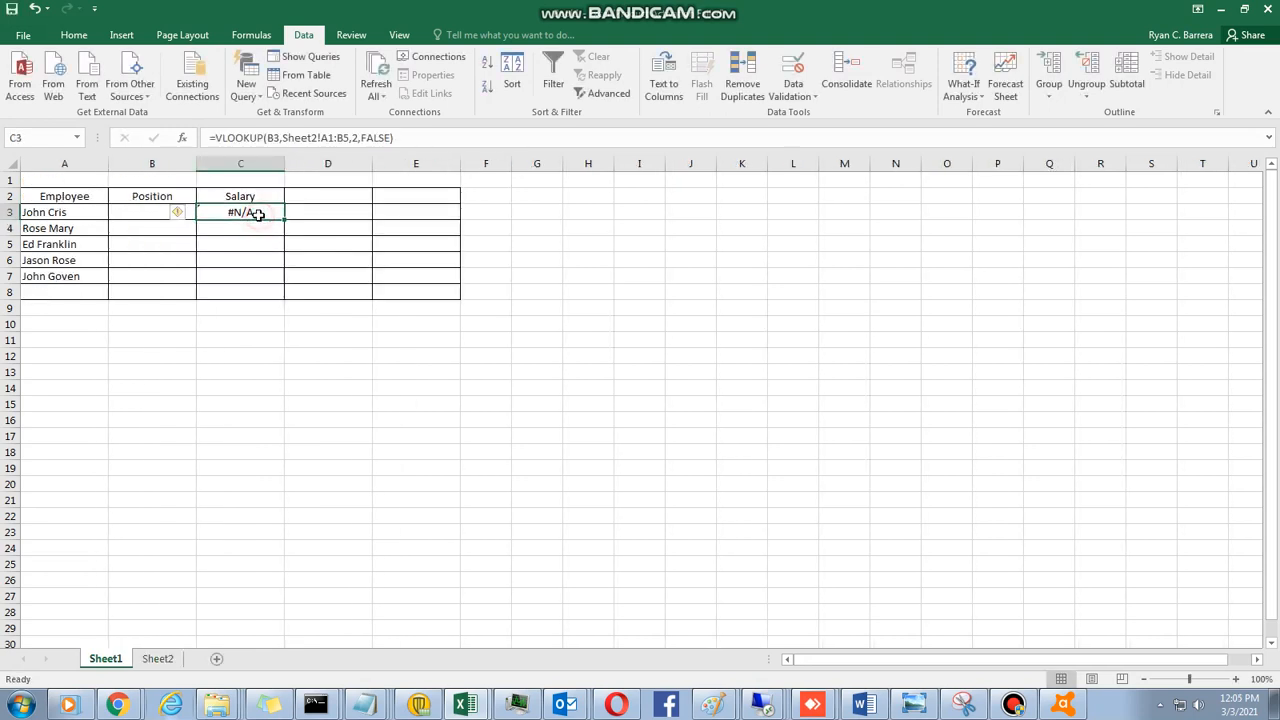
click(155, 216)
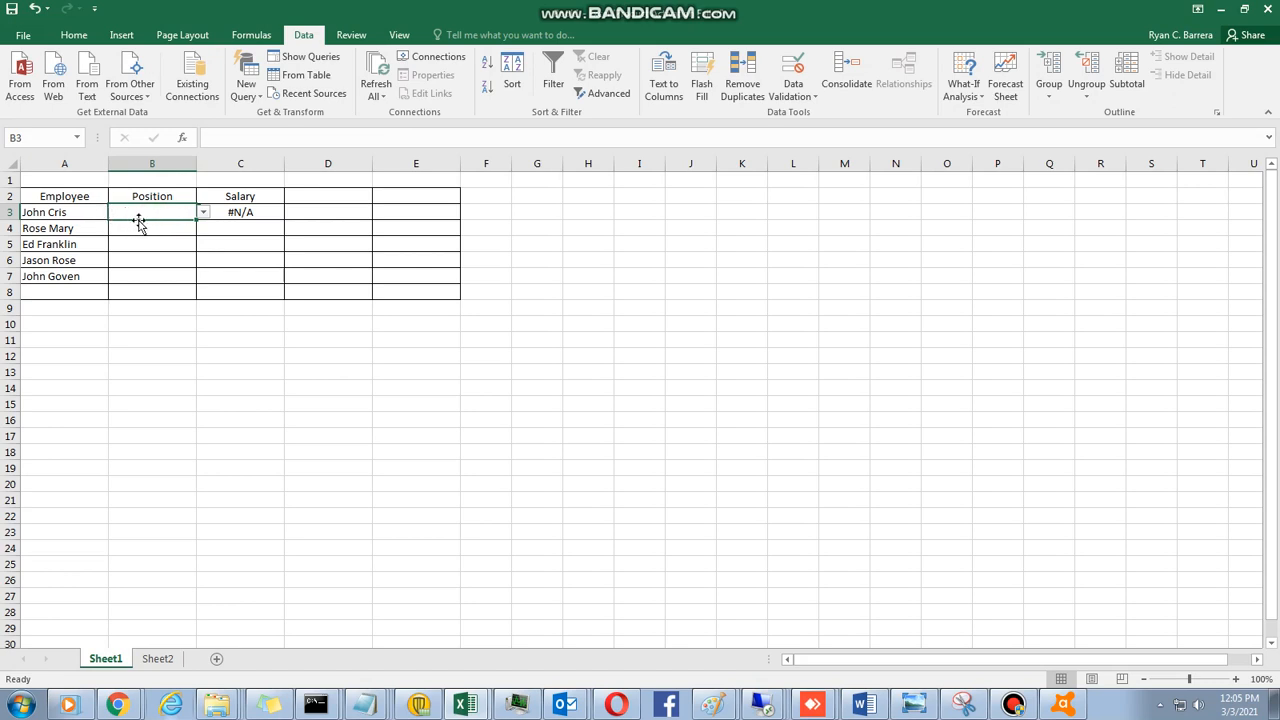
click(204, 212)
click(163, 238)
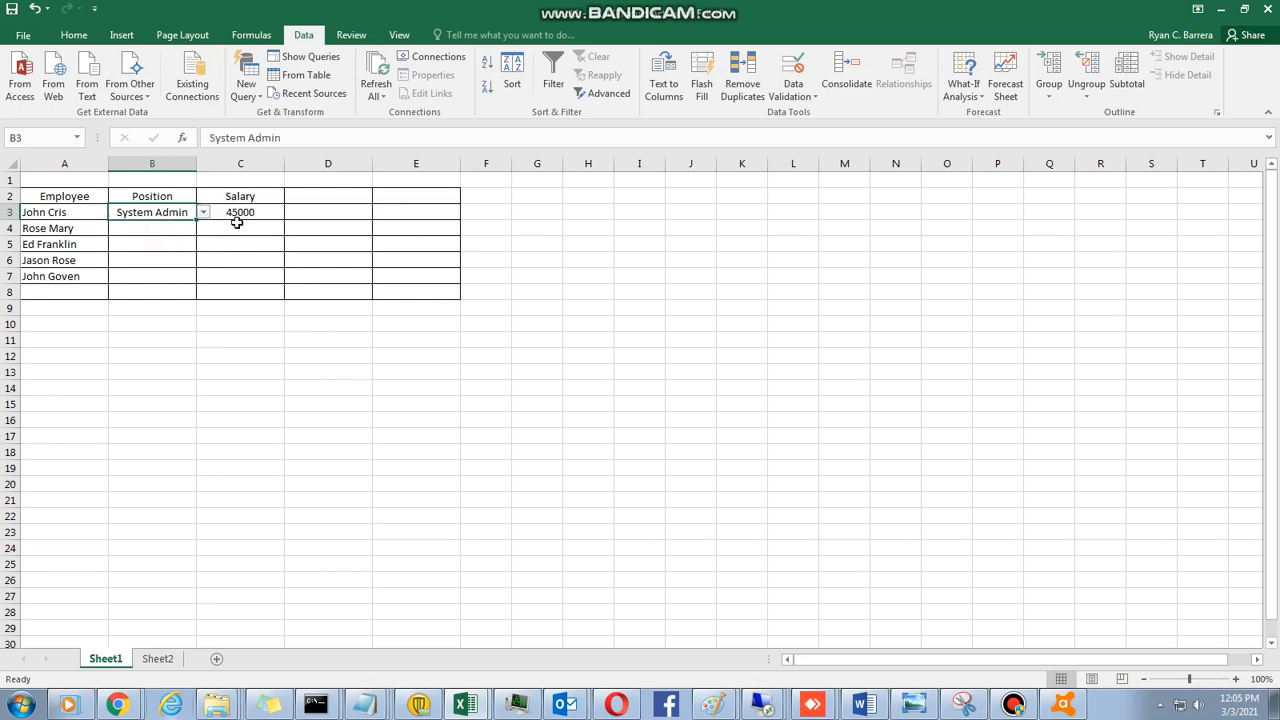
click(204, 212)
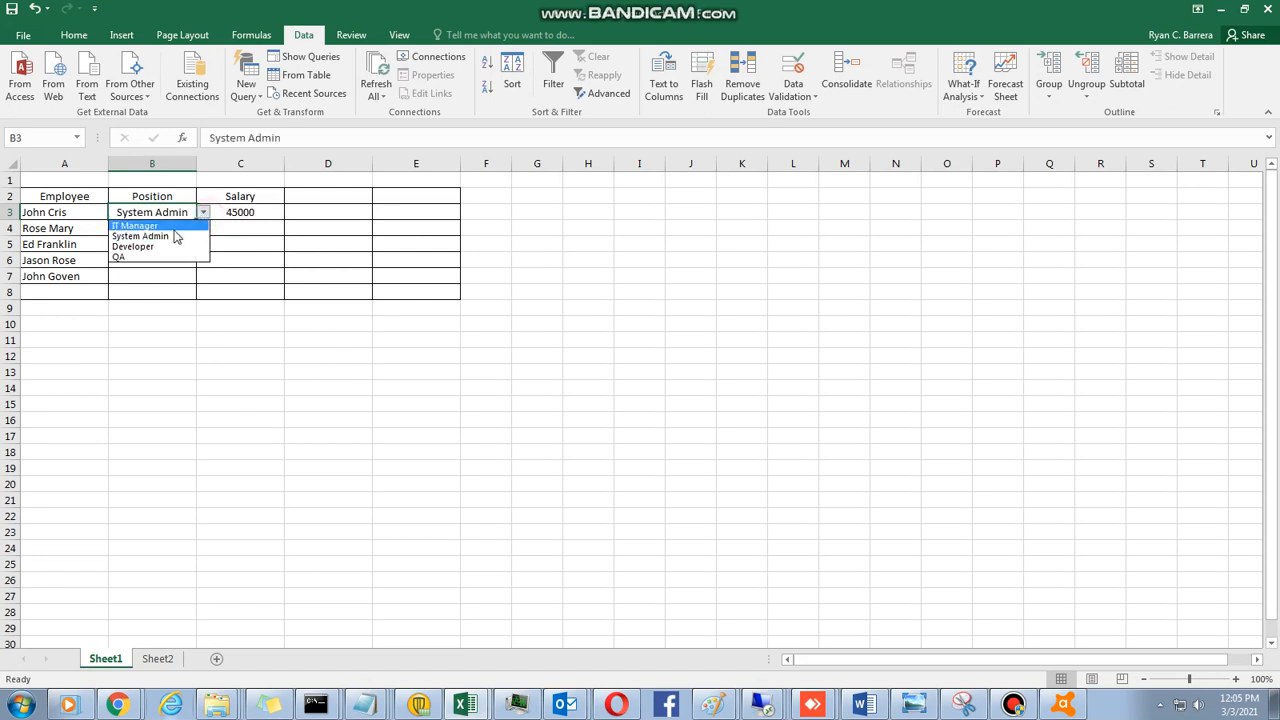
click(195, 244)
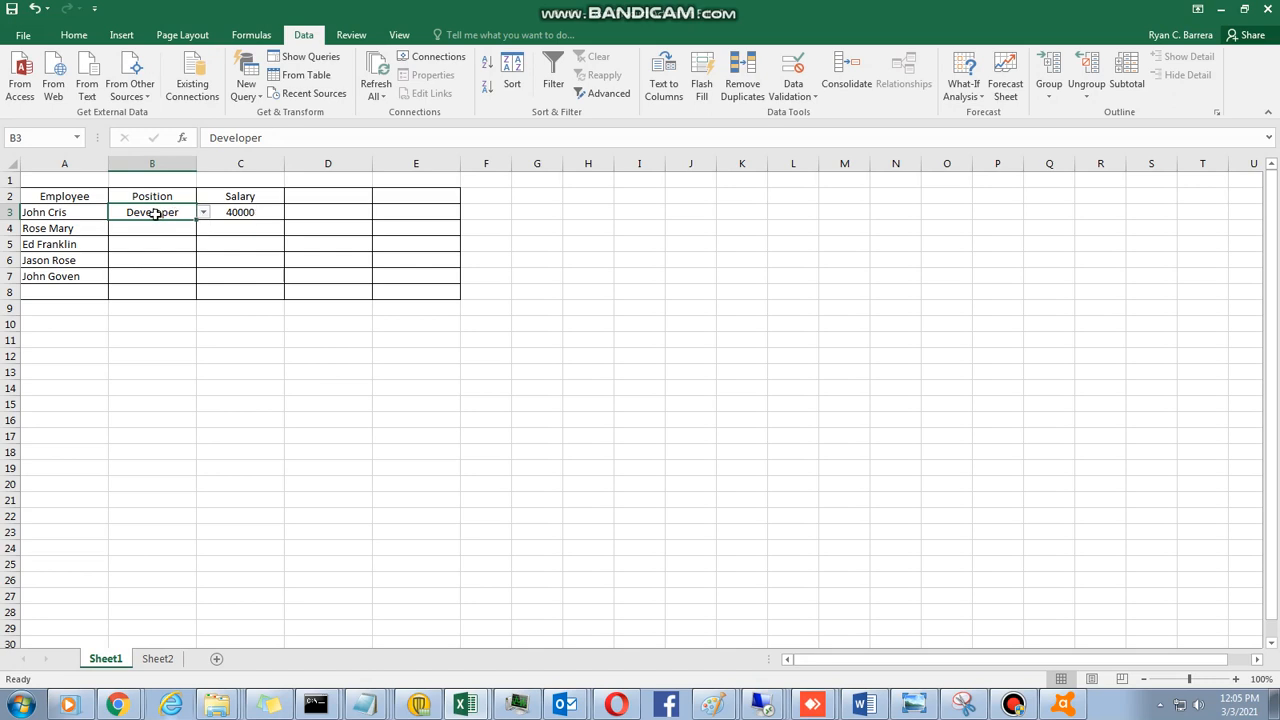
key(Delete)
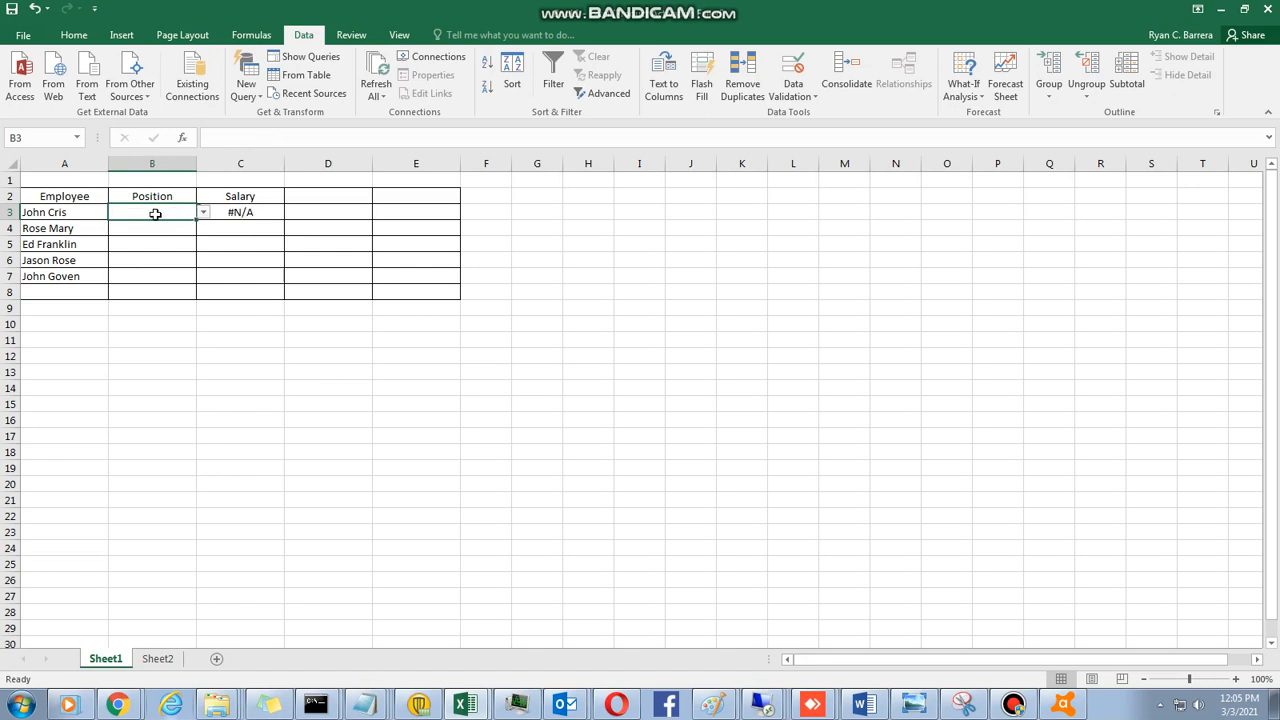
Step: Wrap the VLOOKUP formula in C3 in IFERROR with an empty string "" as the value if error
click(250, 212)
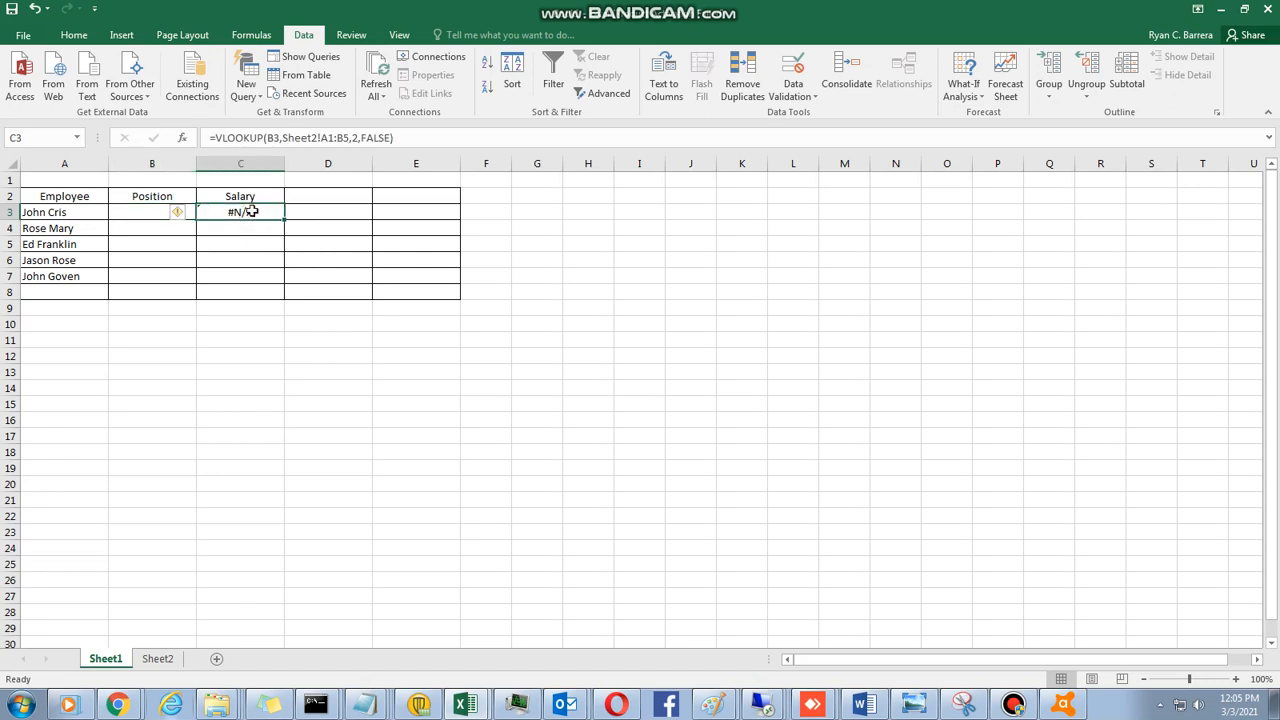
click(217, 137)
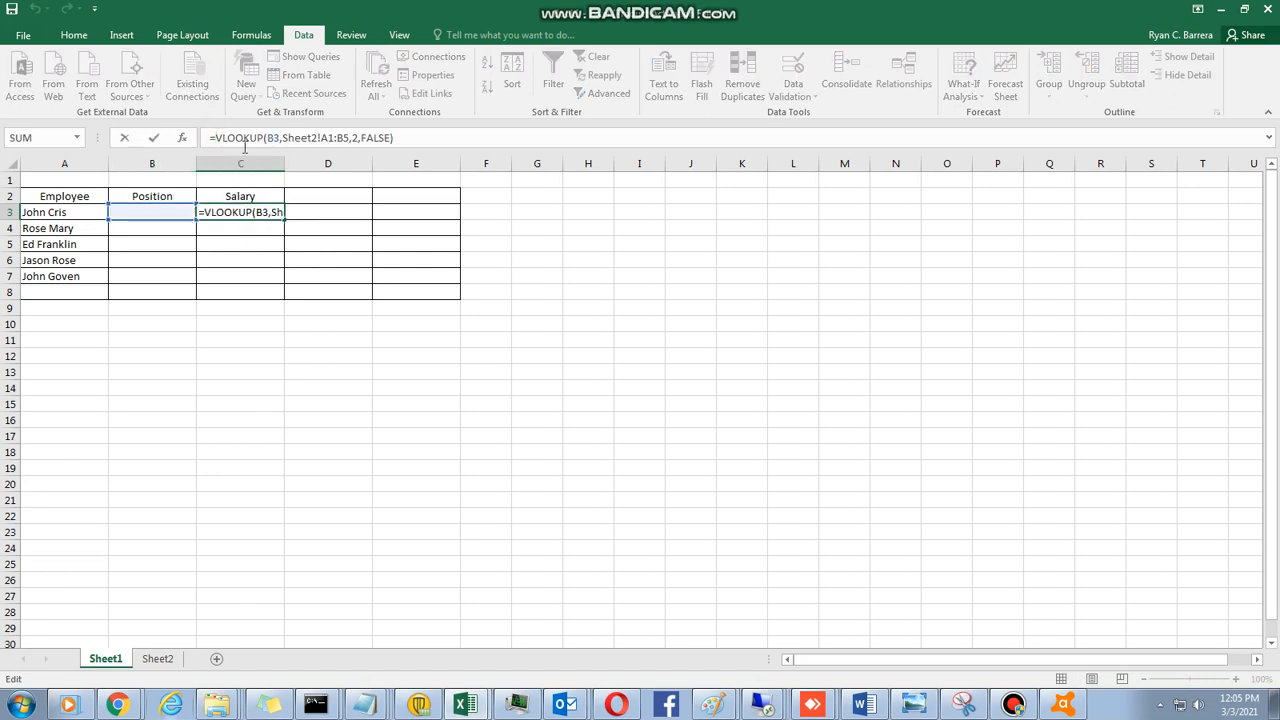
text(IFERROR()
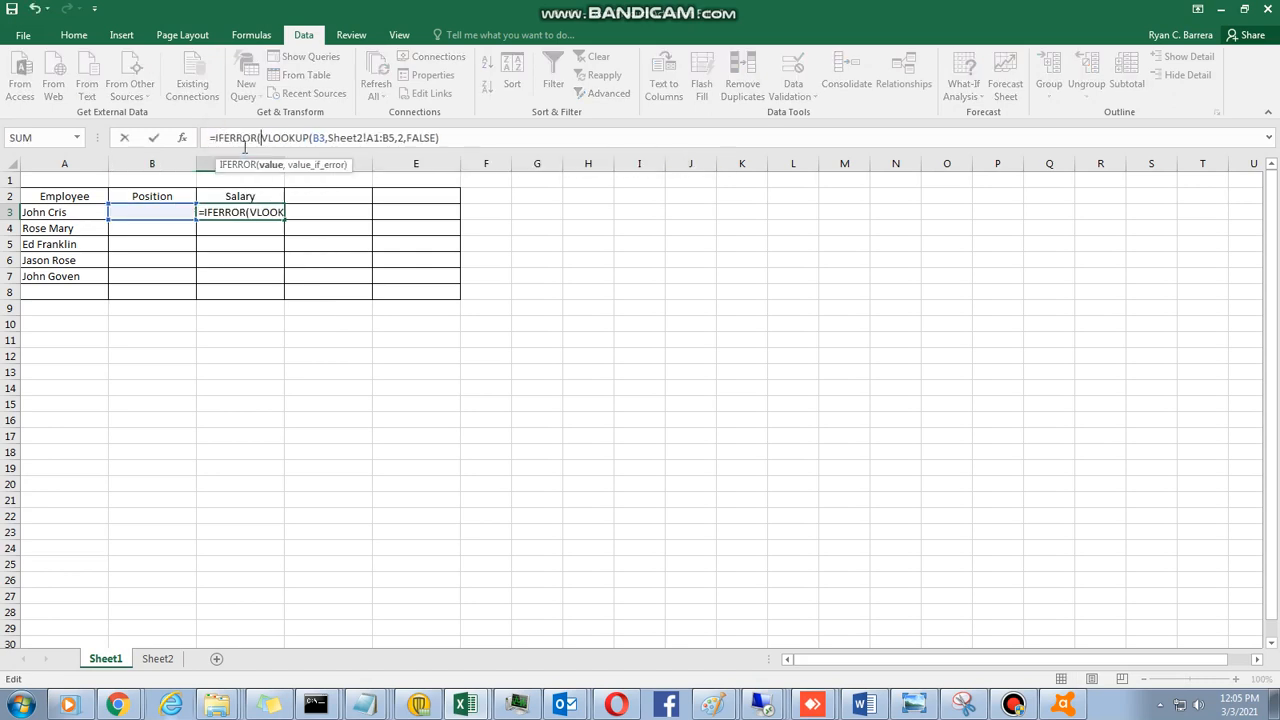
key(End)
text(,)
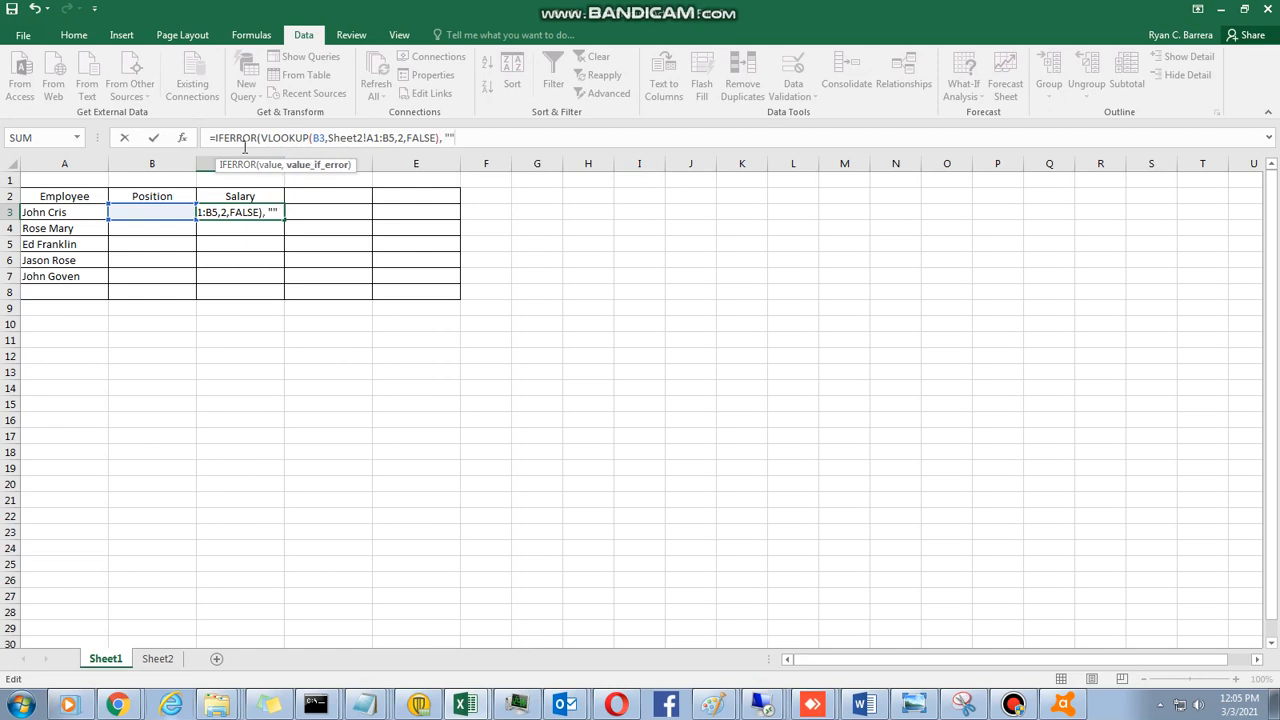
key(Return)
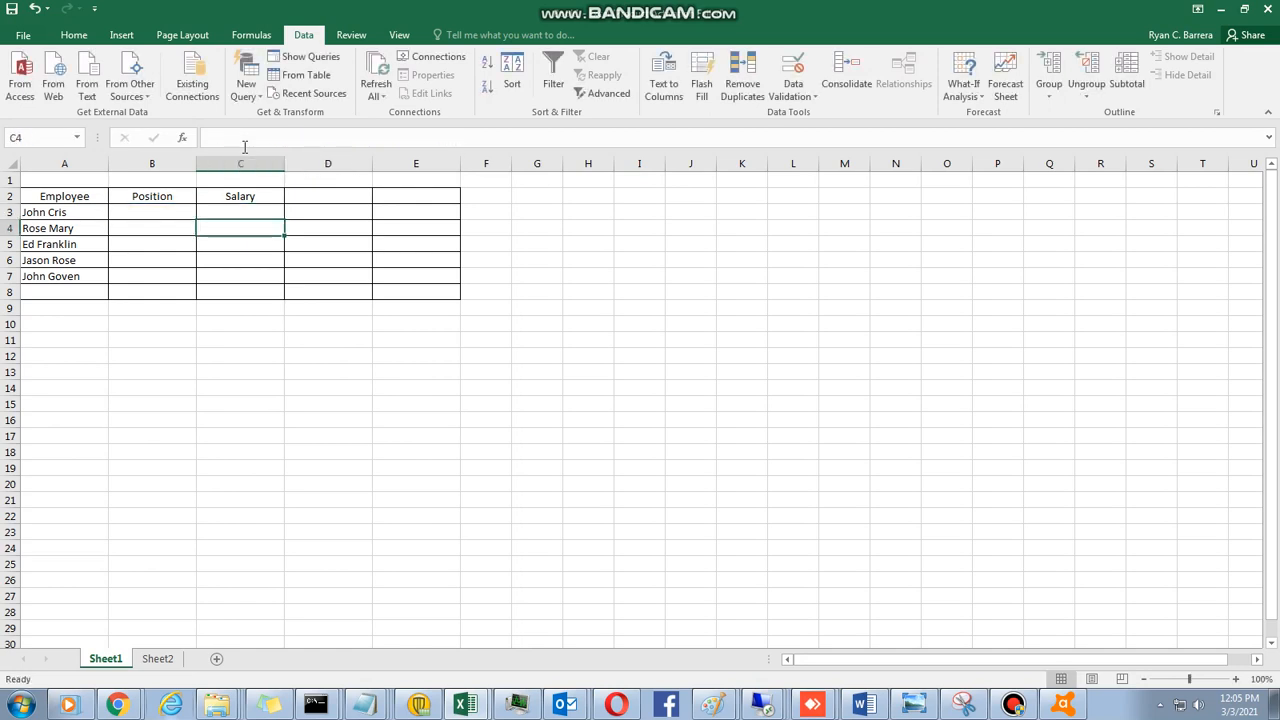
Step: Choose Developer as the position in B3 for the first employee
click(160, 217)
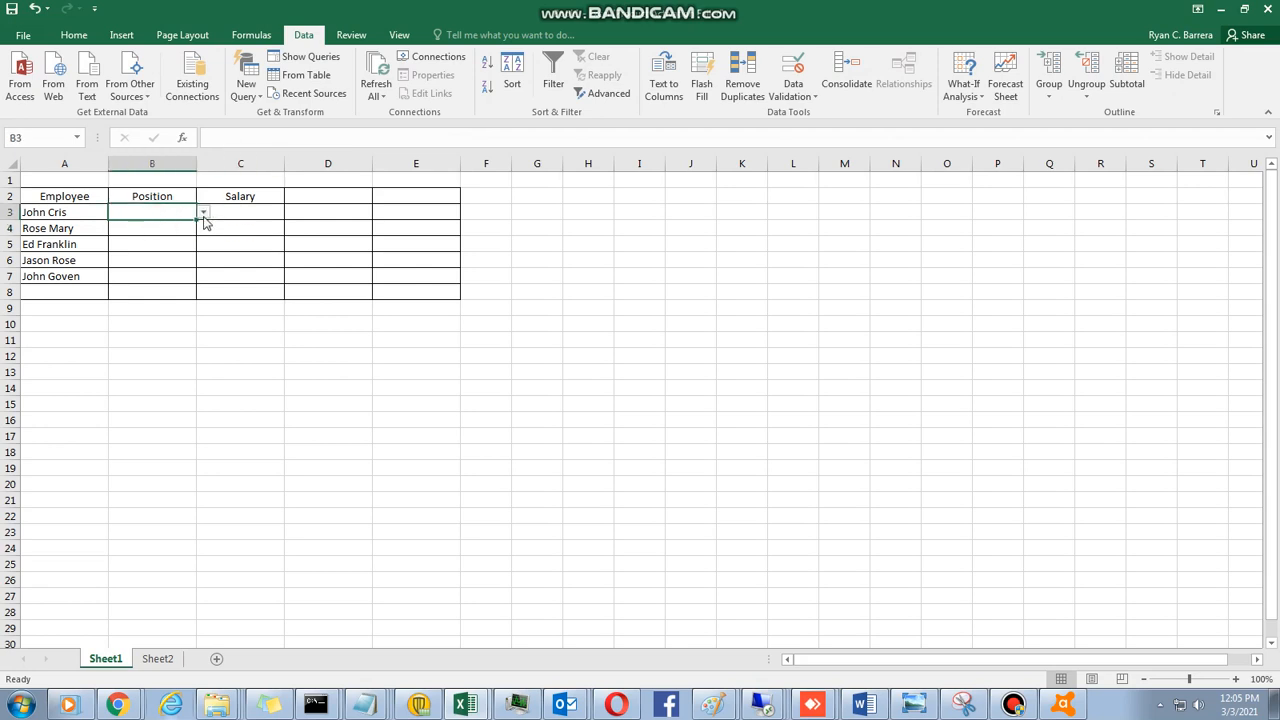
click(247, 208)
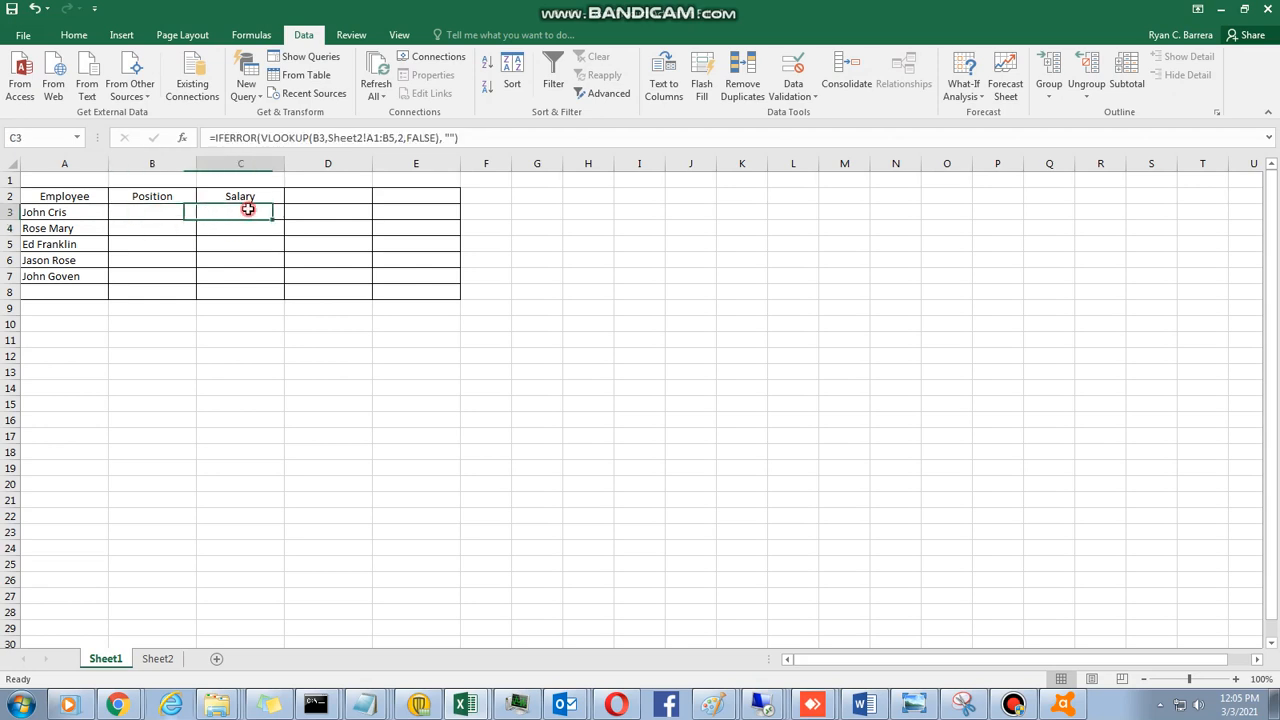
click(180, 212)
click(200, 213)
click(182, 216)
click(200, 213)
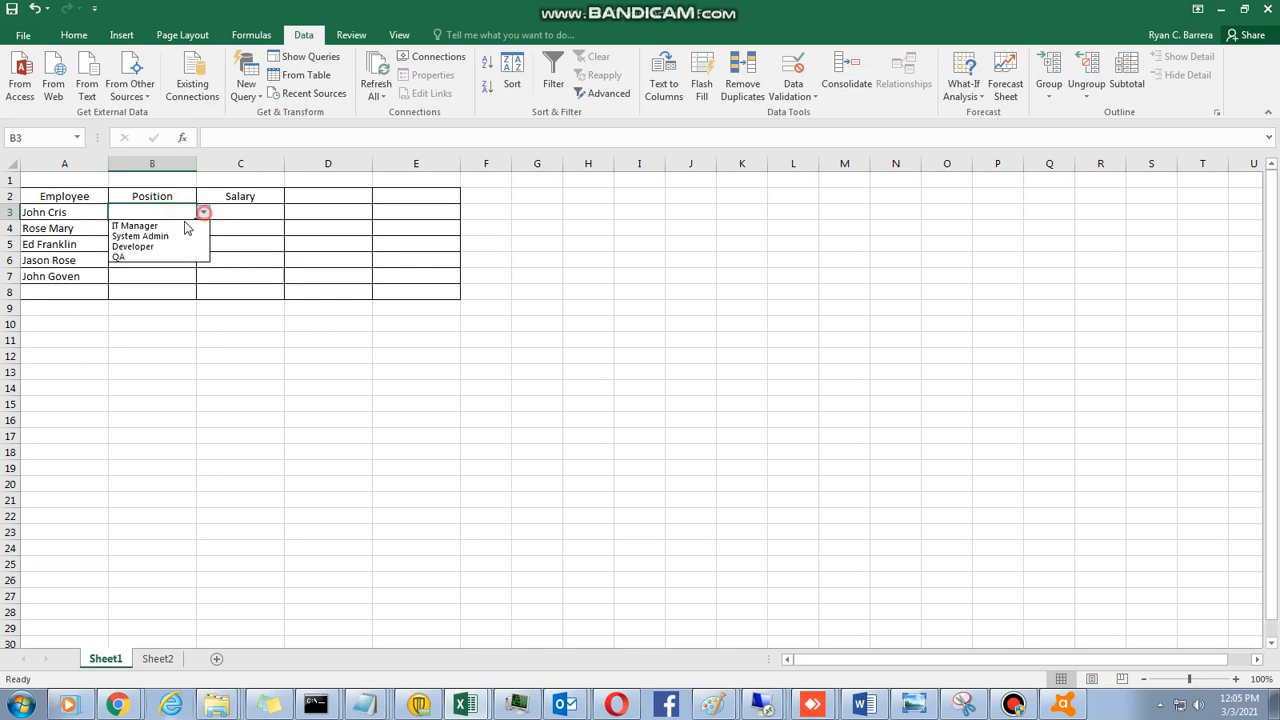
click(140, 246)
Step: Choose System Admin as the position in B4 for the second employee
click(175, 239)
click(200, 230)
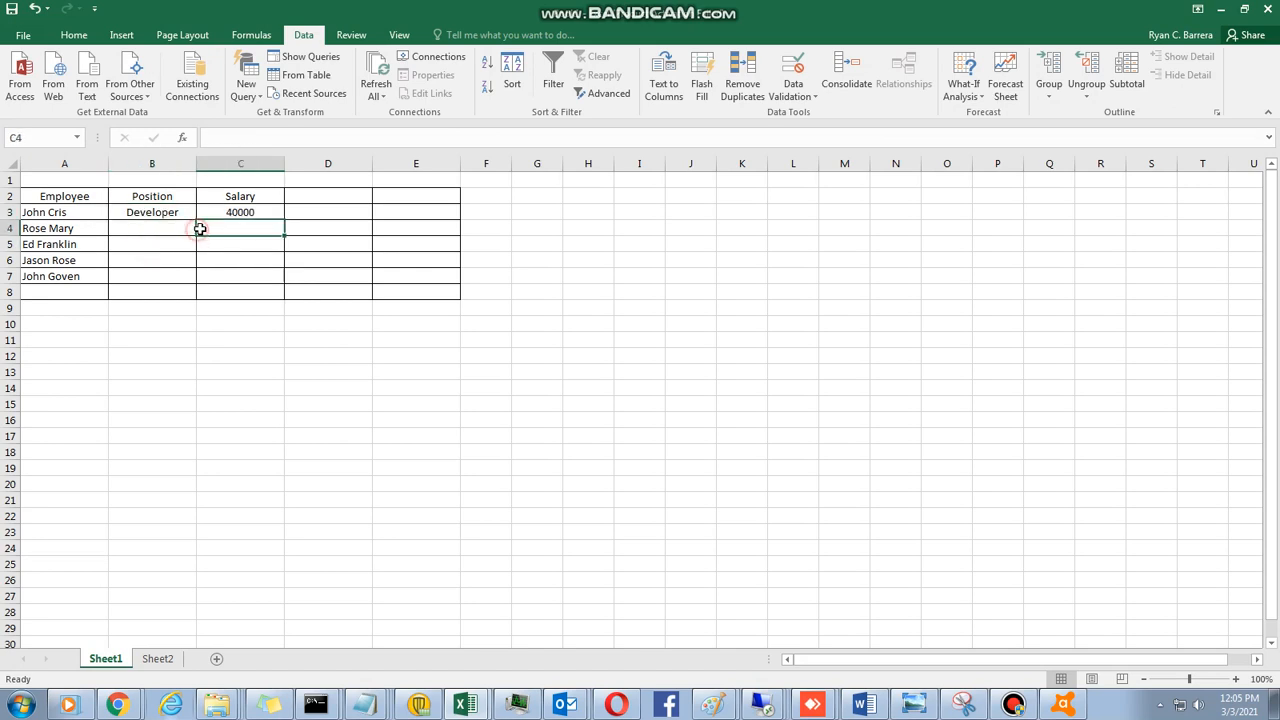
click(144, 233)
click(200, 230)
click(168, 250)
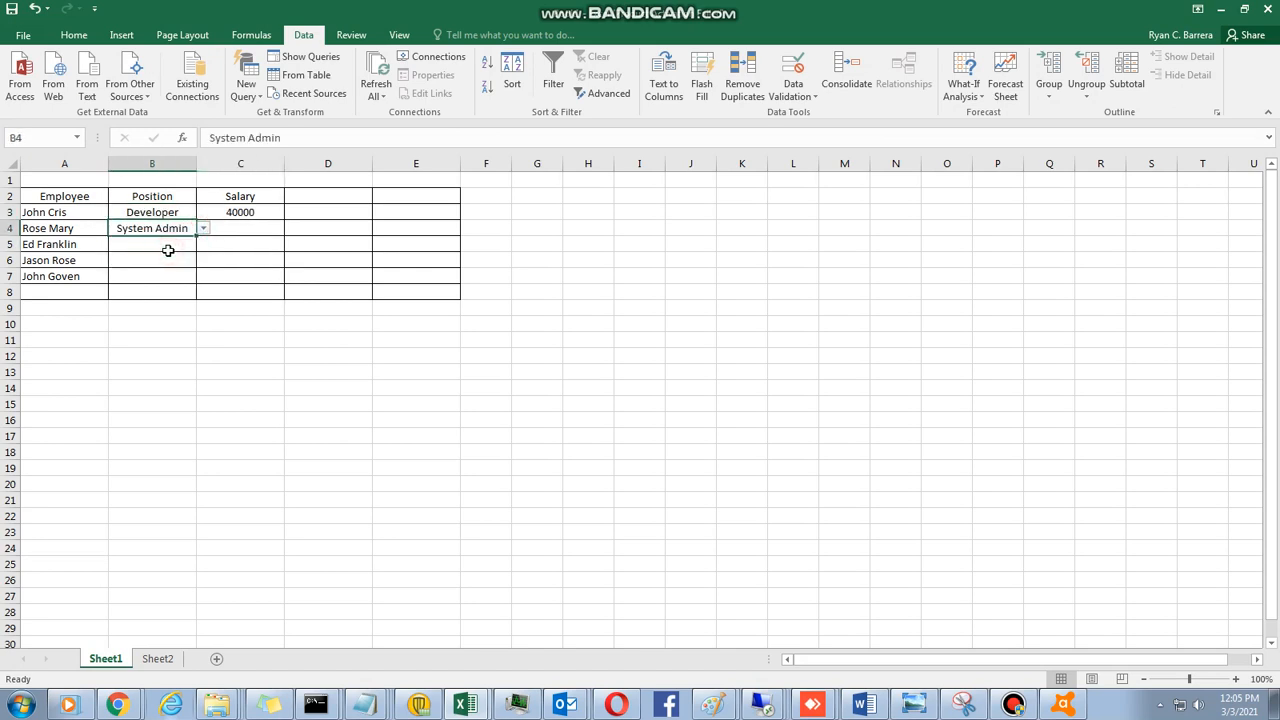
Step: Fill the salary formula from C3 down through C7 and check the formulas in C3, C4 and C5
click(257, 214)
drag(283, 220, 257, 274)
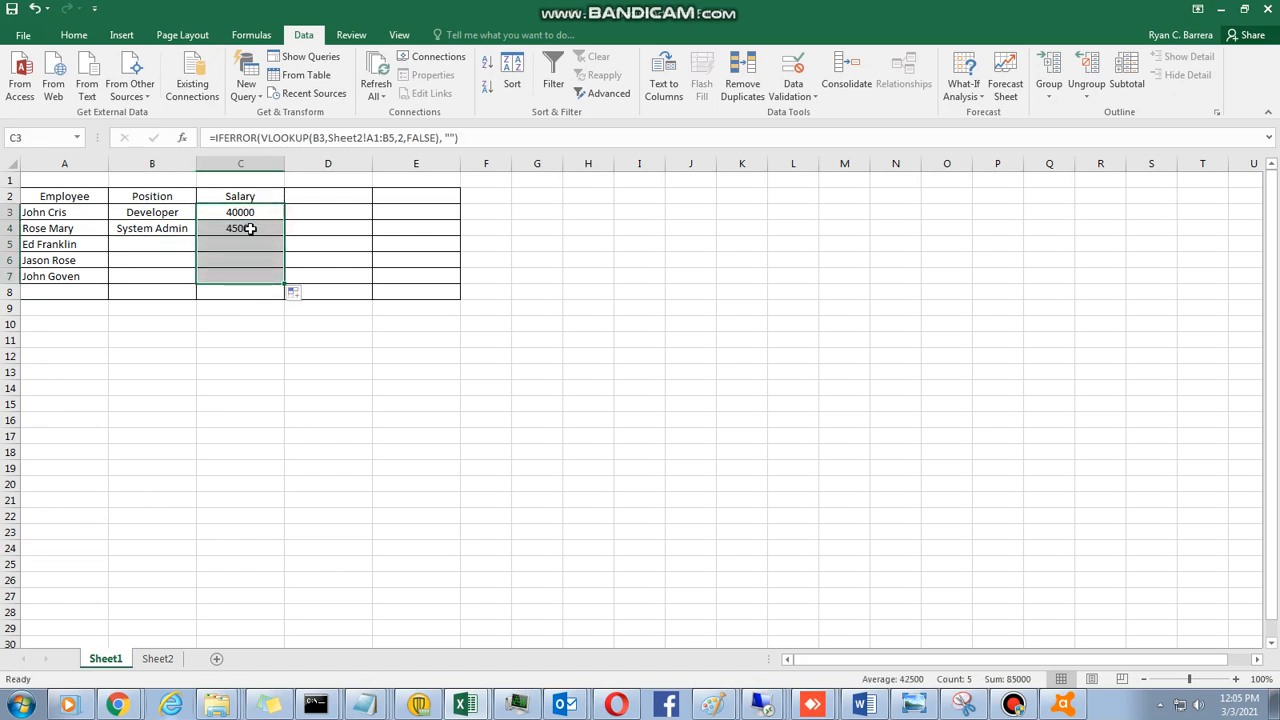
click(250, 229)
click(277, 213)
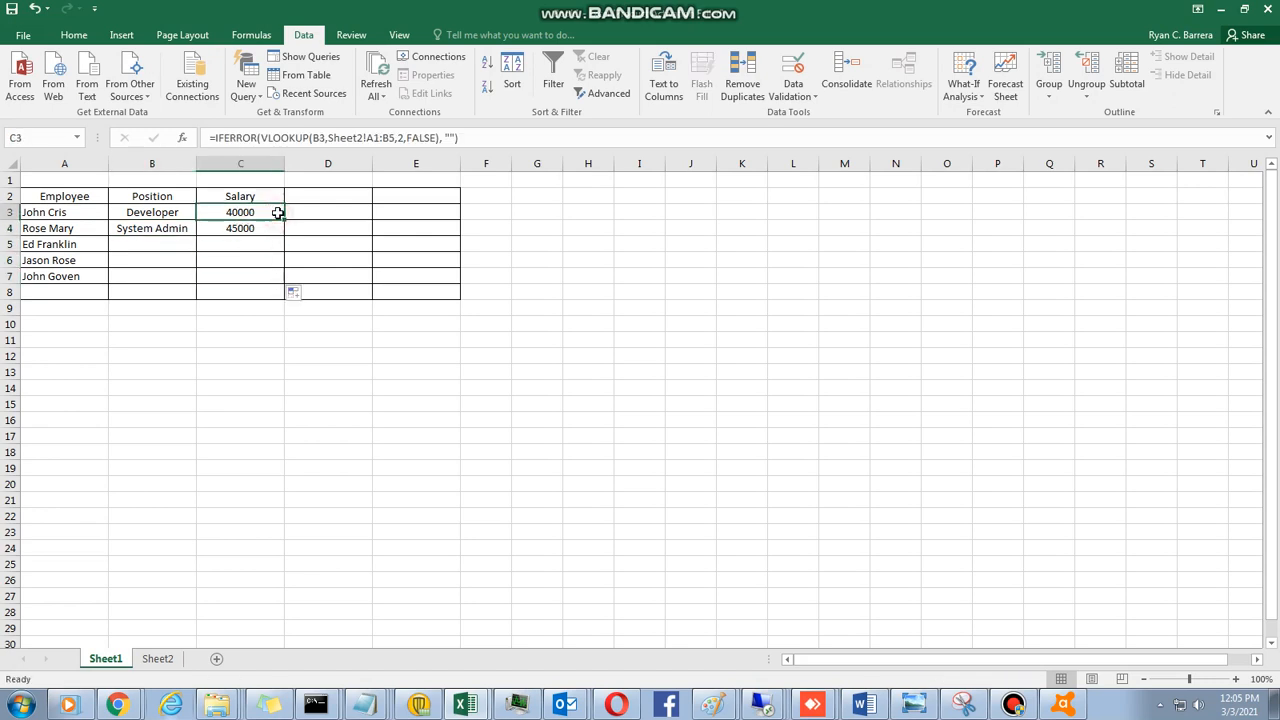
click(274, 231)
click(271, 242)
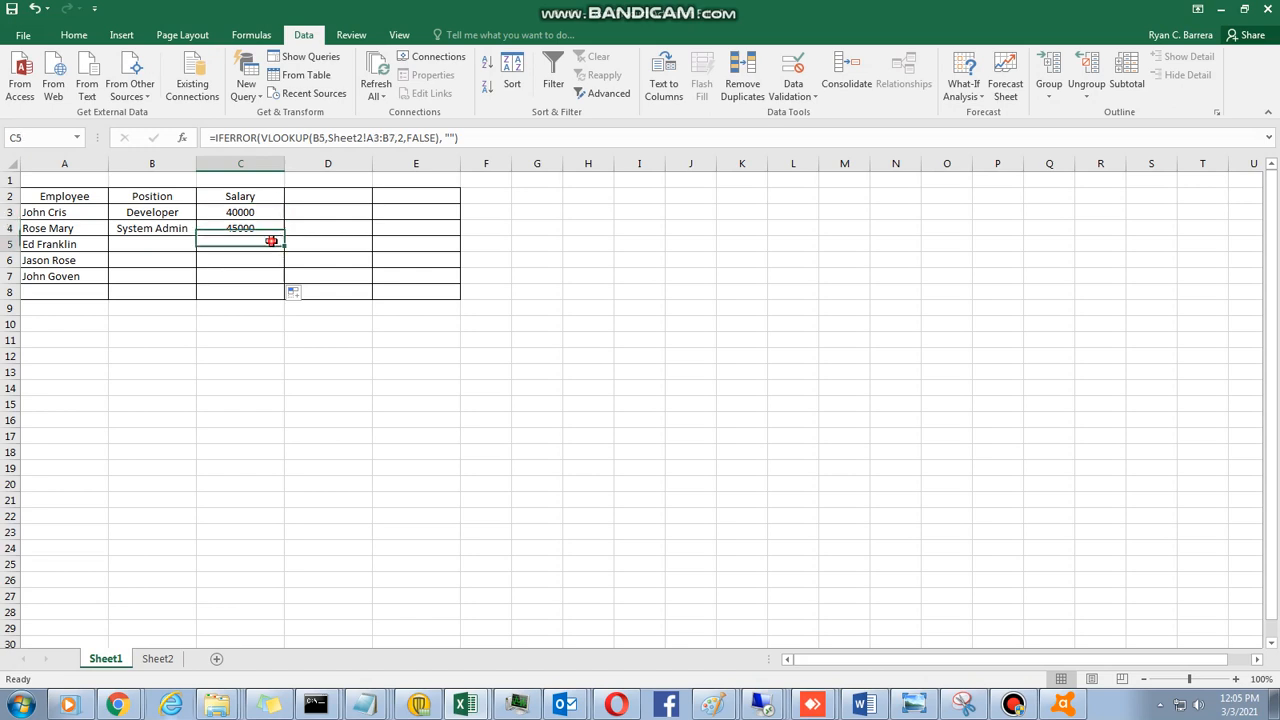
click(169, 232)
click(166, 241)
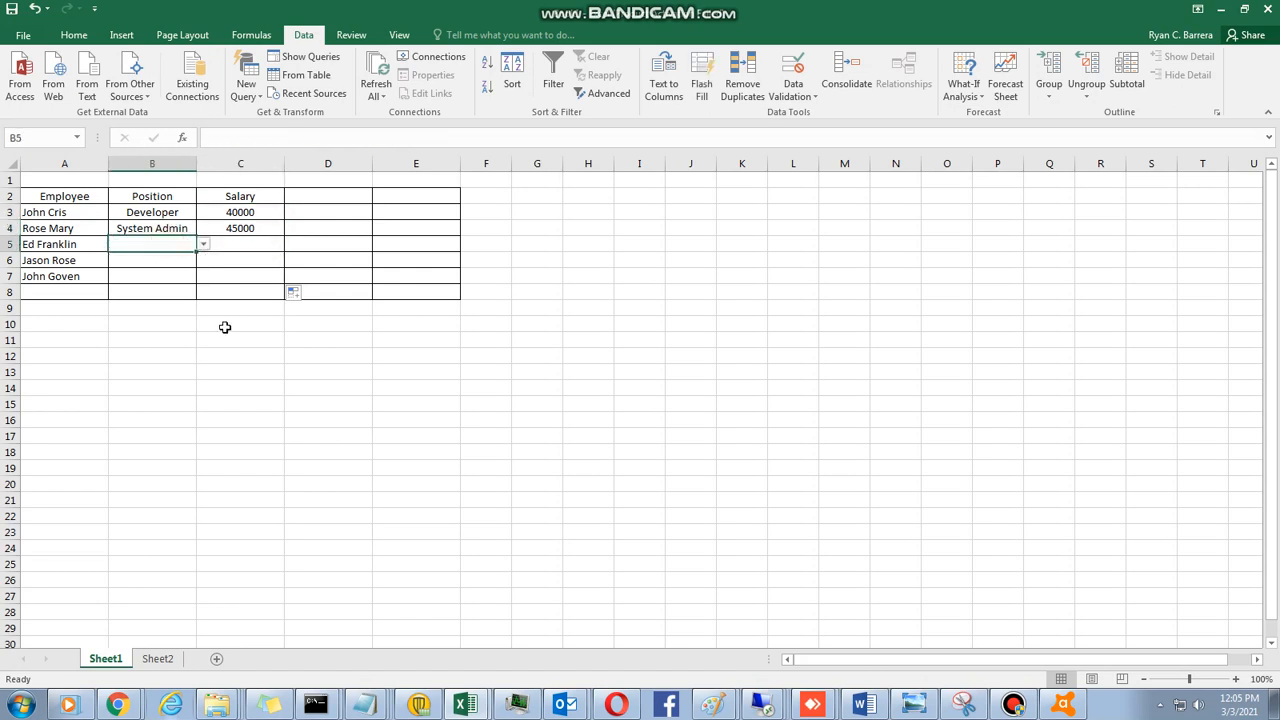
click(1014, 705)
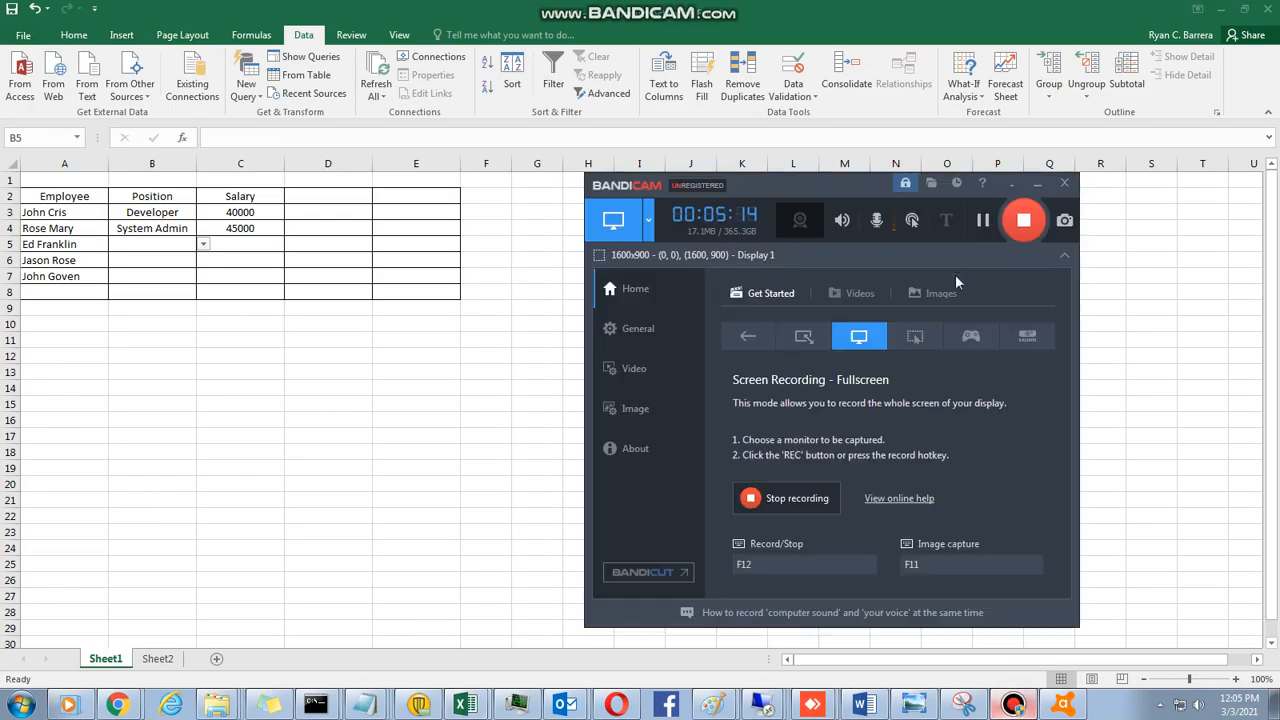